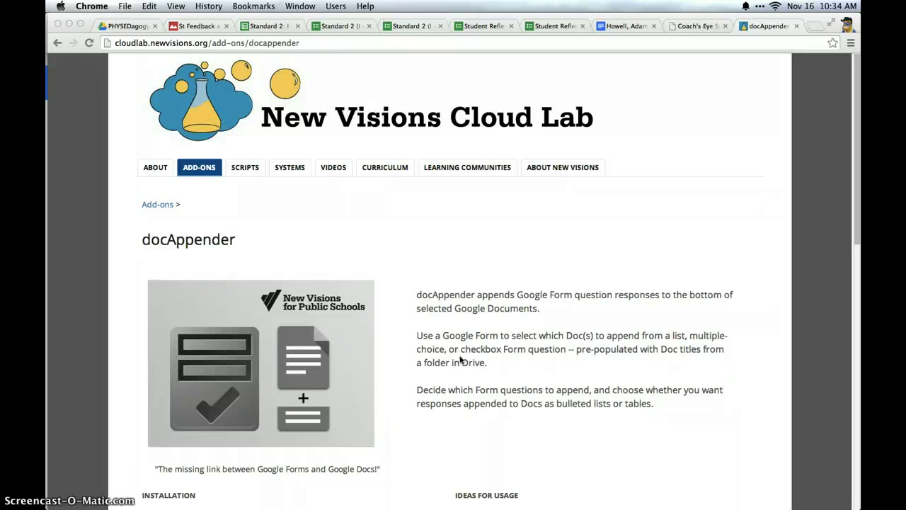
Switch to the saved Active Participation Evaluation form screenshot.
click(198, 27)
Look over the St Feedback screenshot, then bring up the example Active Participation Student Feedback doc.
click(645, 405)
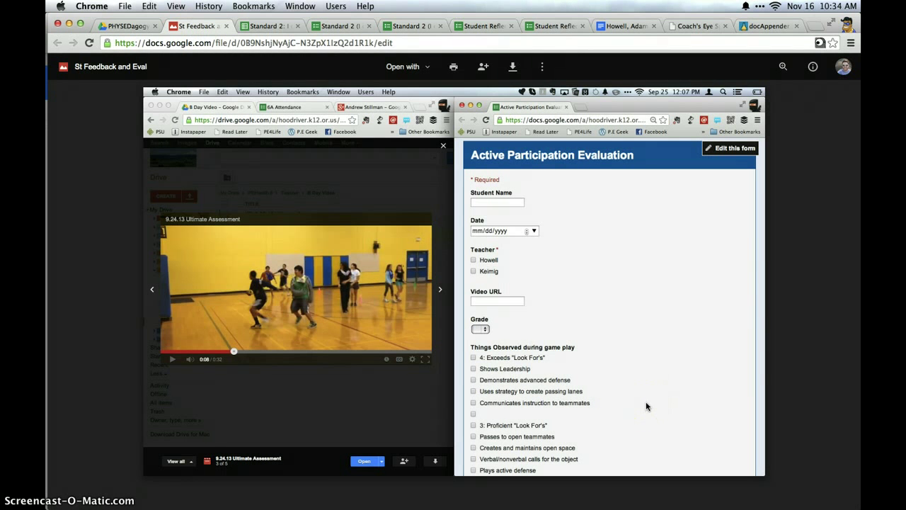
click(793, 375)
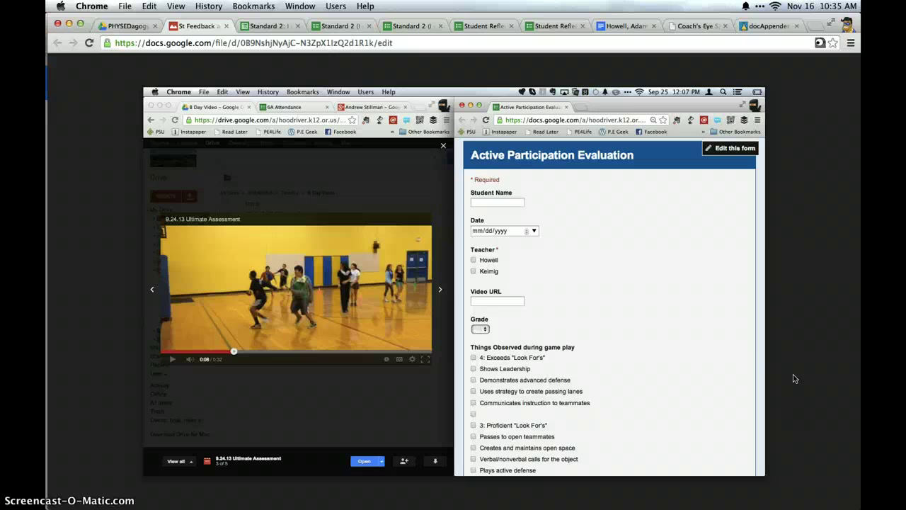
click(748, 374)
click(61, 84)
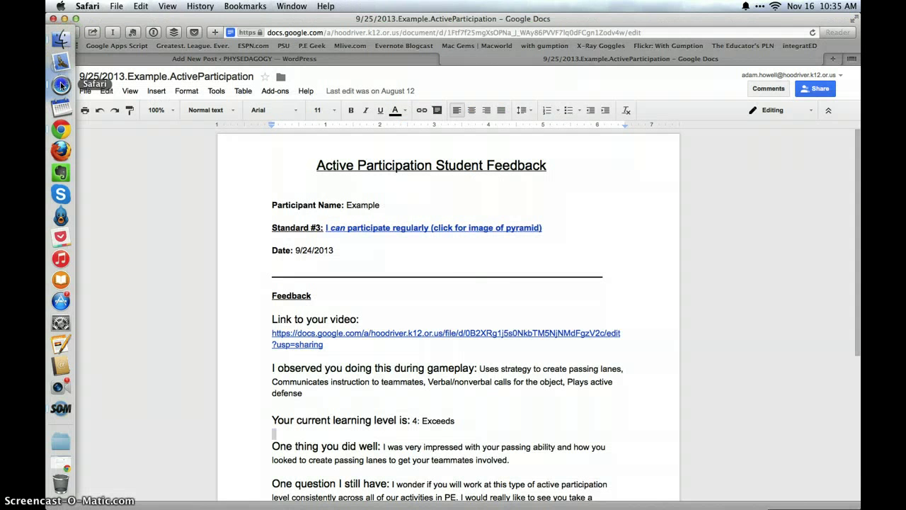
click(475, 289)
Read the example feedback doc down to Self Reflection, then return to the screenshot window.
click(653, 380)
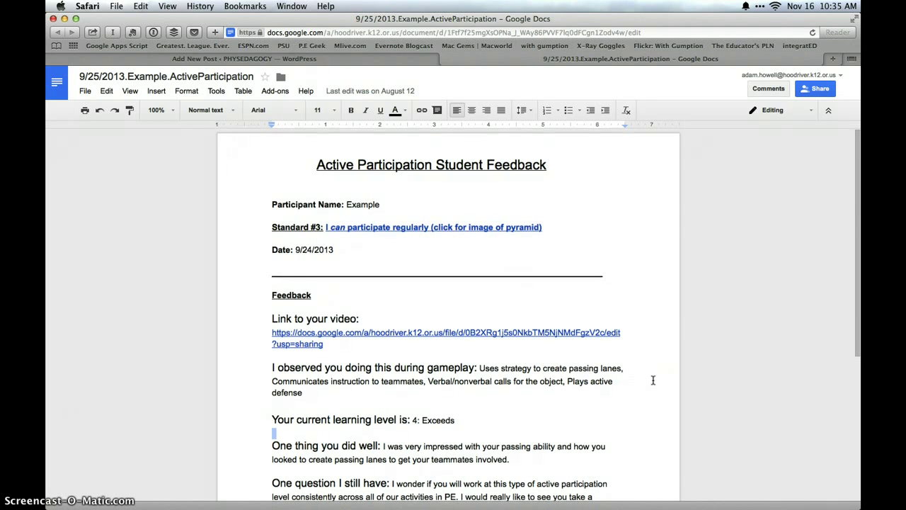
scroll(653, 381, down, 1)
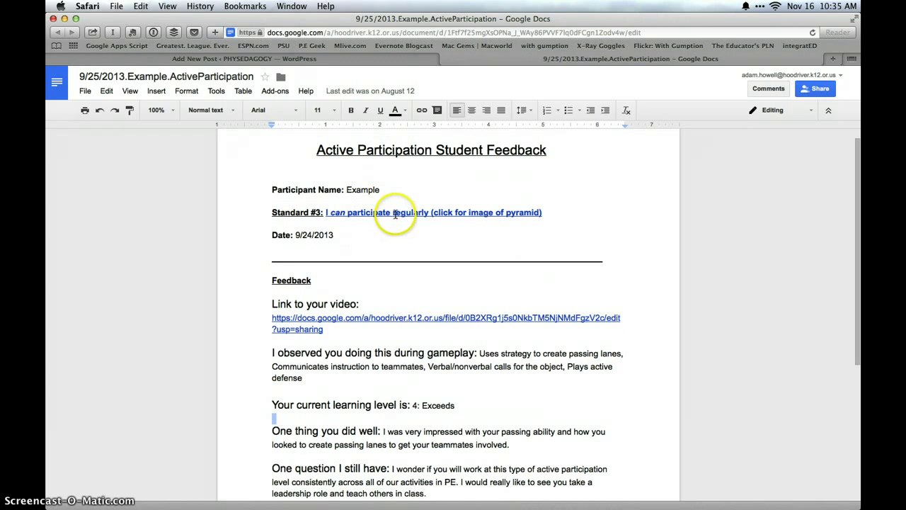
scroll(345, 233, down, 6)
scroll(324, 213, down, 1)
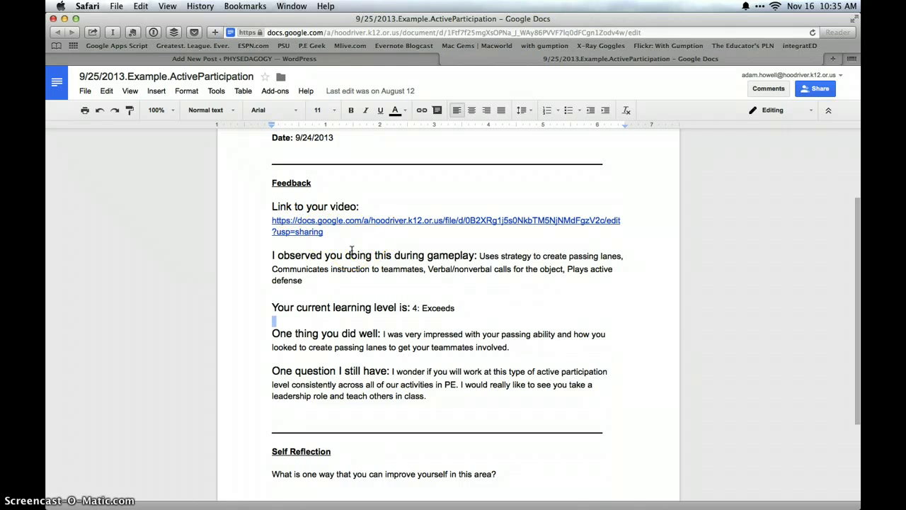
scroll(351, 249, down, 1)
scroll(351, 249, down, 3)
scroll(351, 250, down, 2)
scroll(351, 250, down, 1)
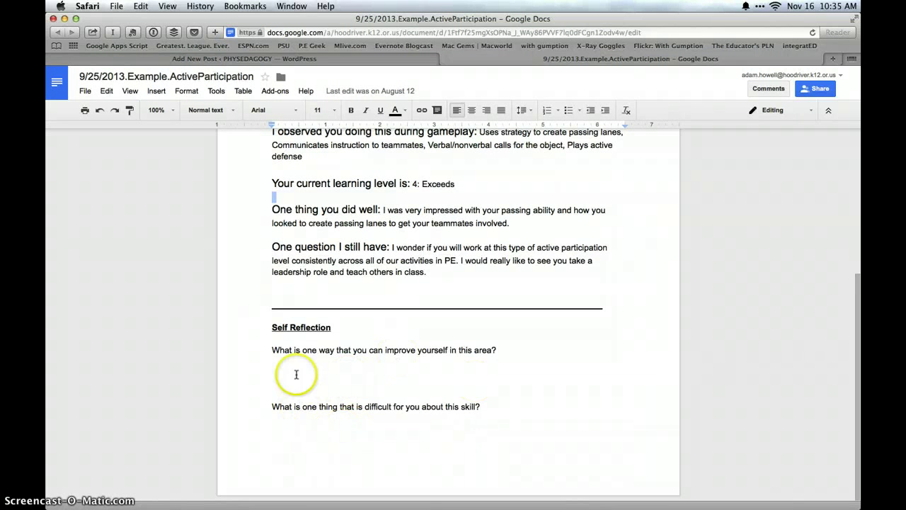
scroll(415, 392, up, 3)
scroll(414, 391, up, 2)
scroll(415, 393, up, 1)
scroll(414, 394, up, 2)
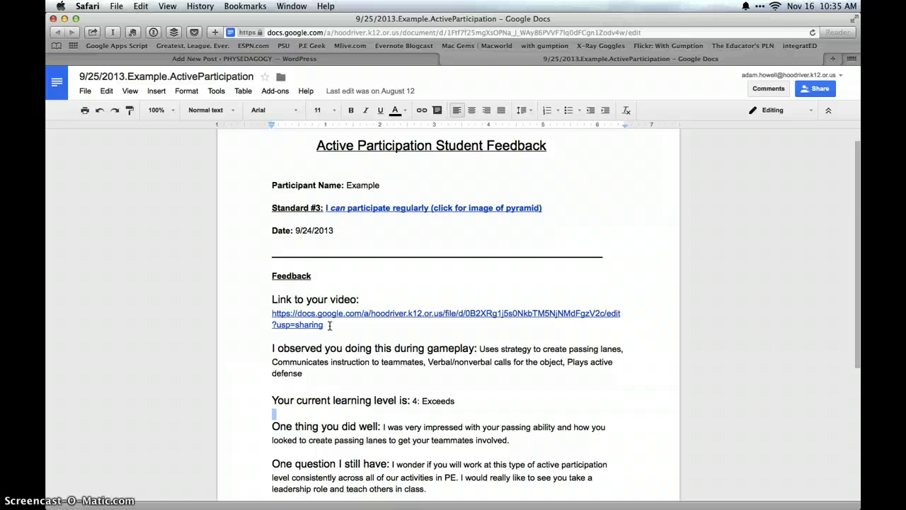
scroll(329, 325, down, 3)
scroll(329, 325, down, 1)
scroll(329, 326, down, 2)
scroll(329, 325, down, 1)
scroll(329, 325, down, 1)
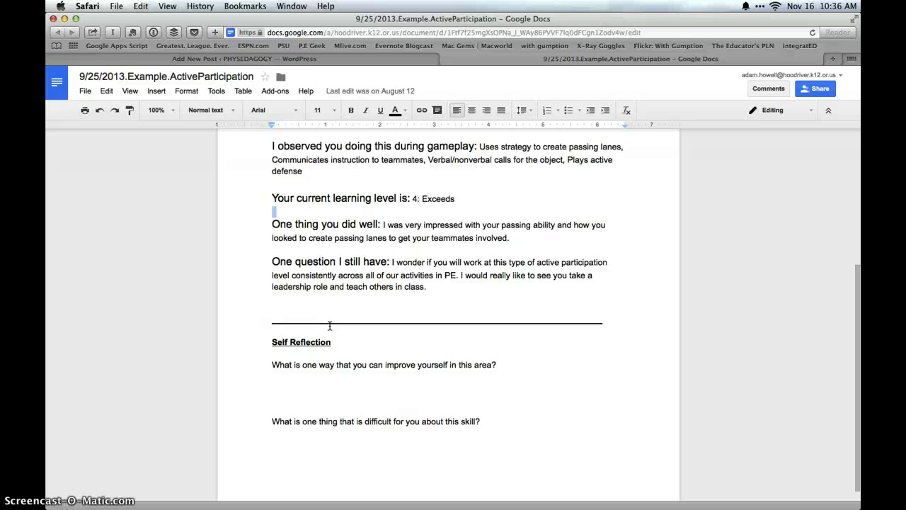
scroll(329, 326, up, 5)
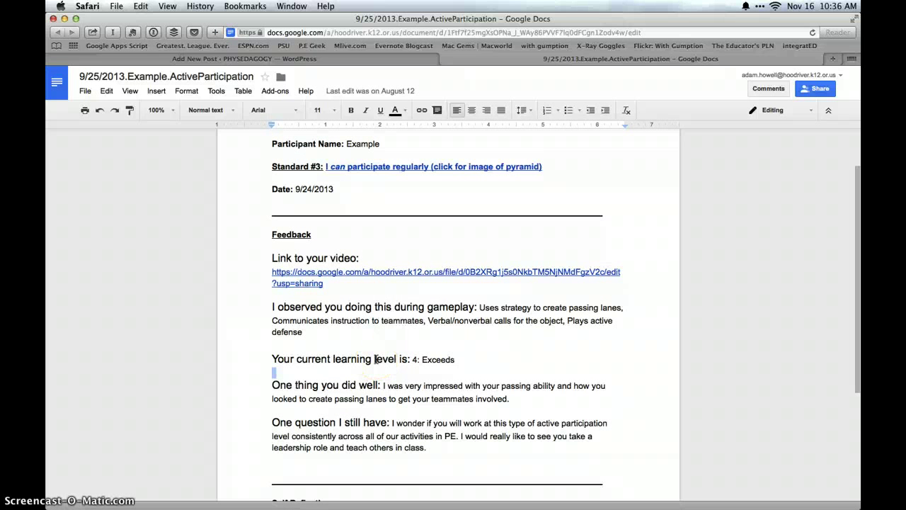
scroll(375, 359, up, 2)
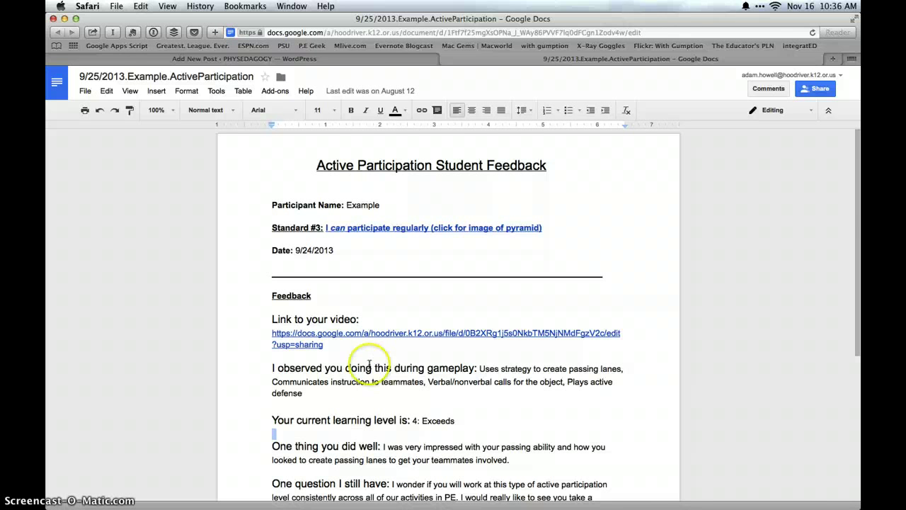
mouse_move(61, 170)
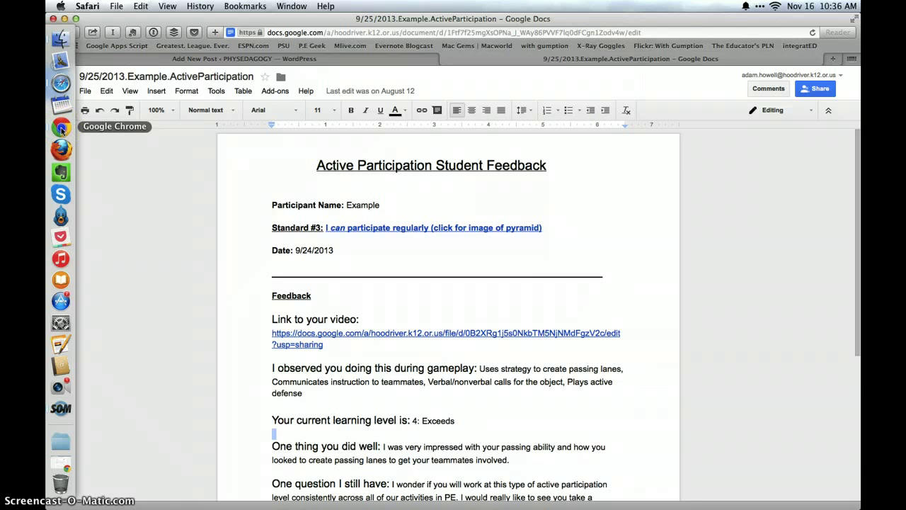
click(61, 128)
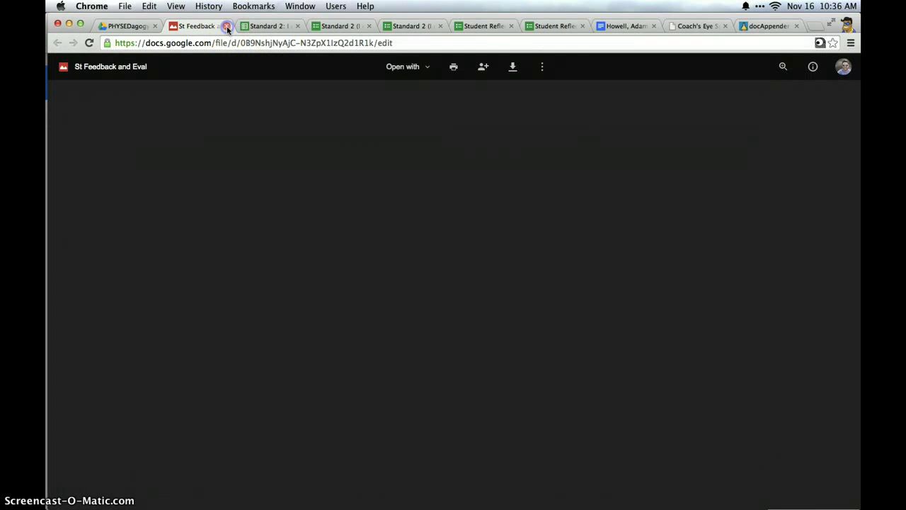
Close the screenshot tab and browse the Teacher - PHYSEDagogy Doctopus and Standard 2 folders.
click(225, 26)
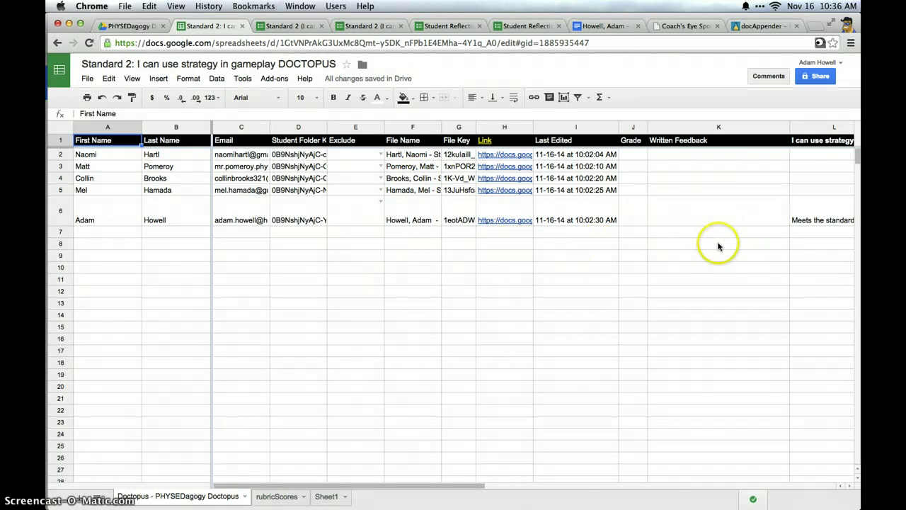
click(128, 26)
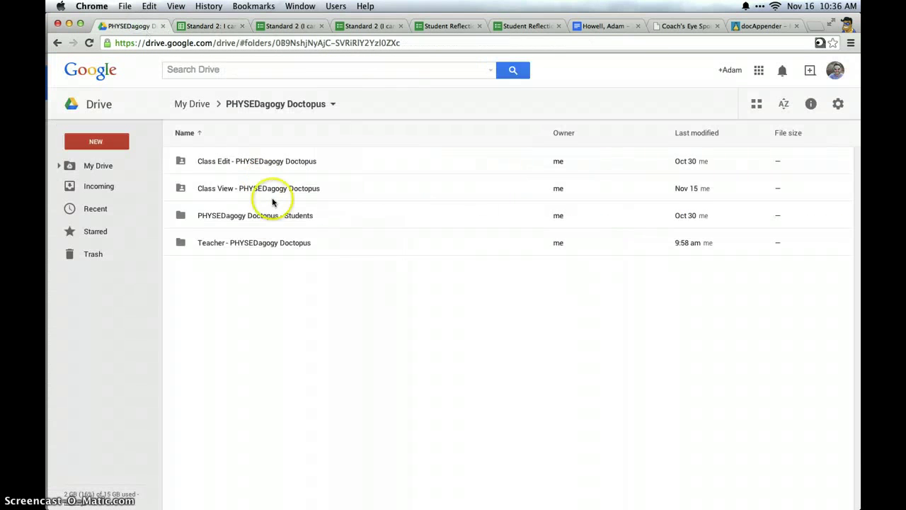
click(255, 243)
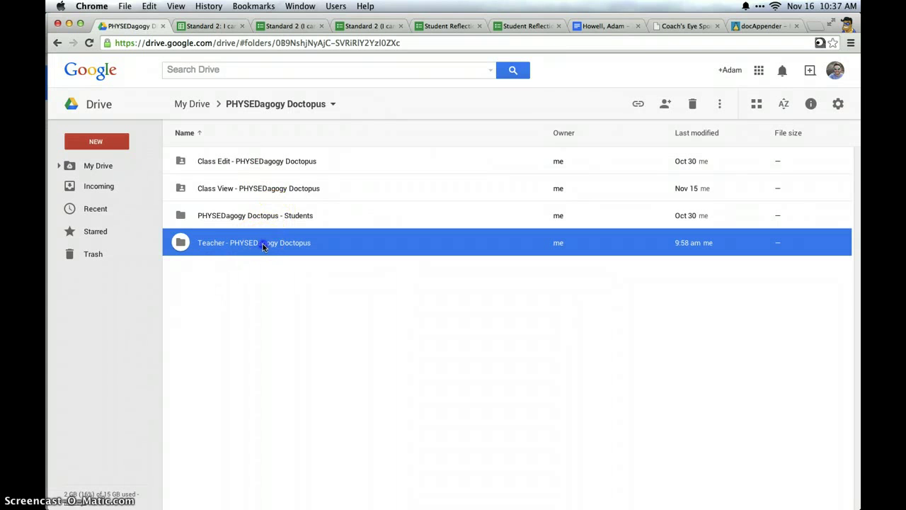
double_click(263, 244)
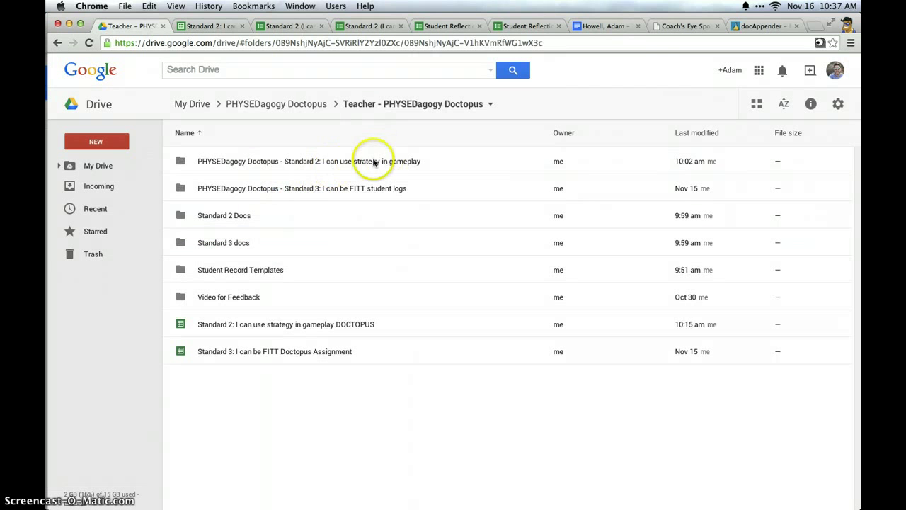
double_click(333, 163)
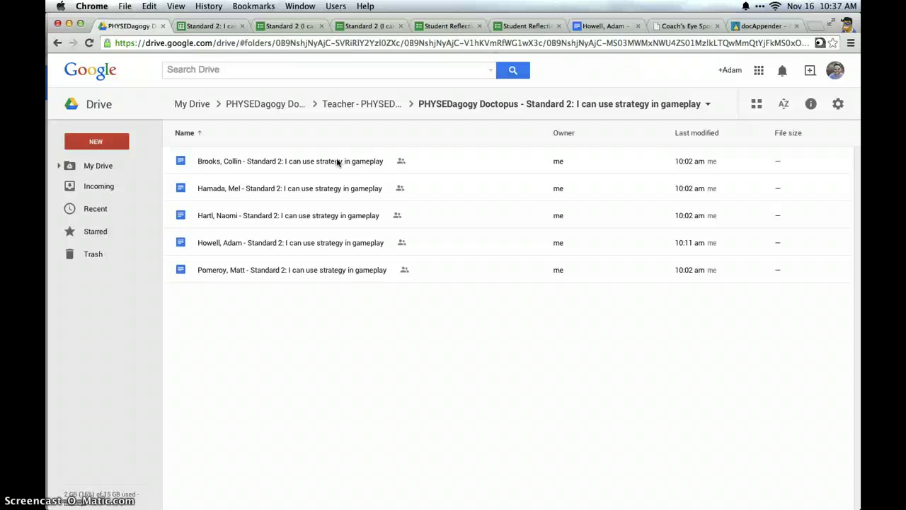
click(371, 115)
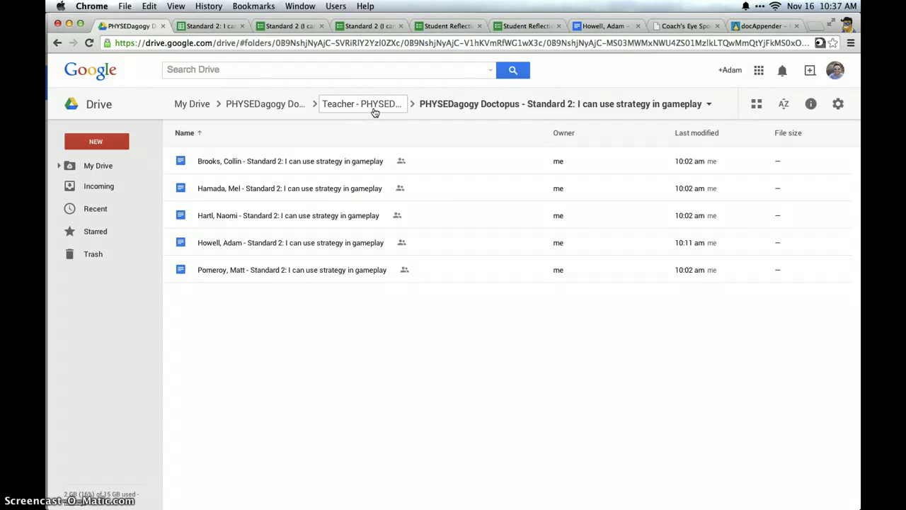
click(374, 112)
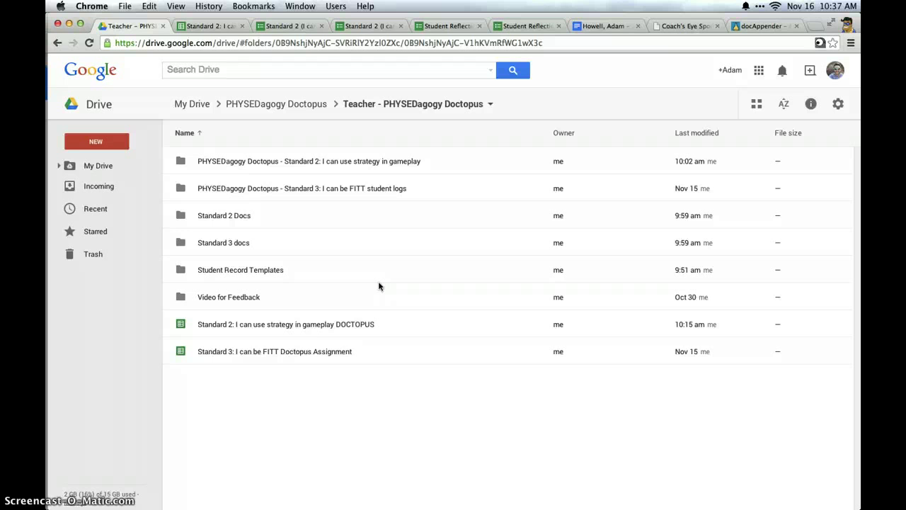
click(615, 25)
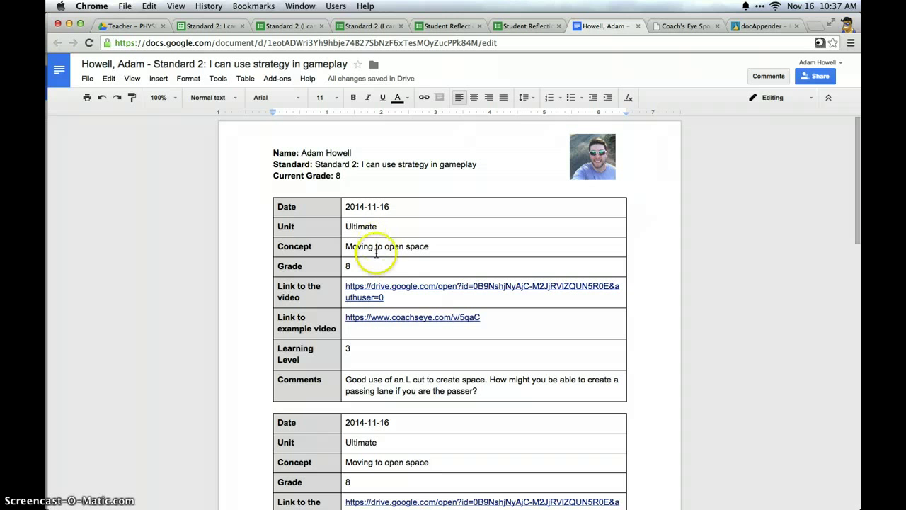
click(376, 290)
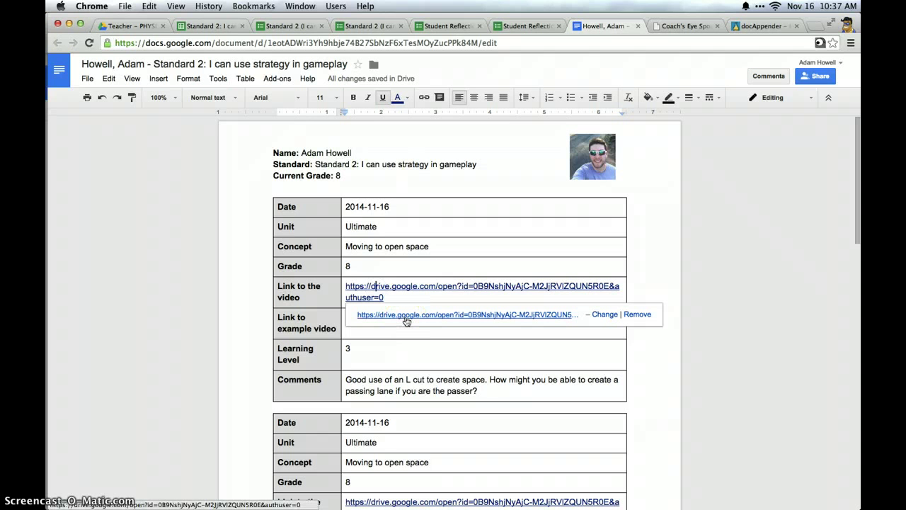
click(406, 317)
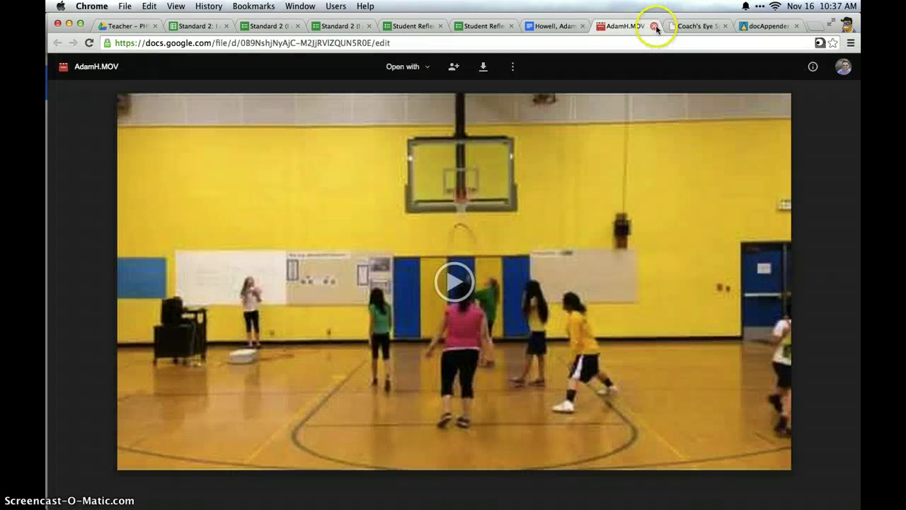
click(655, 26)
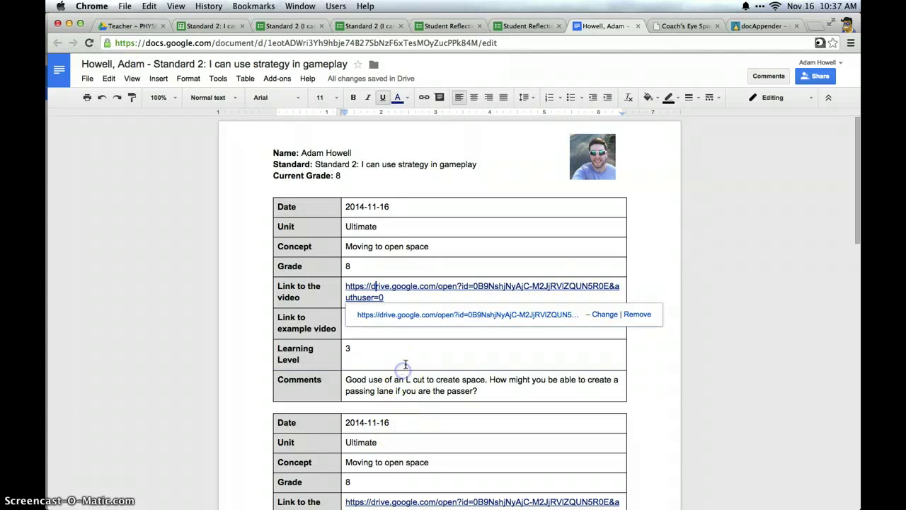
click(417, 346)
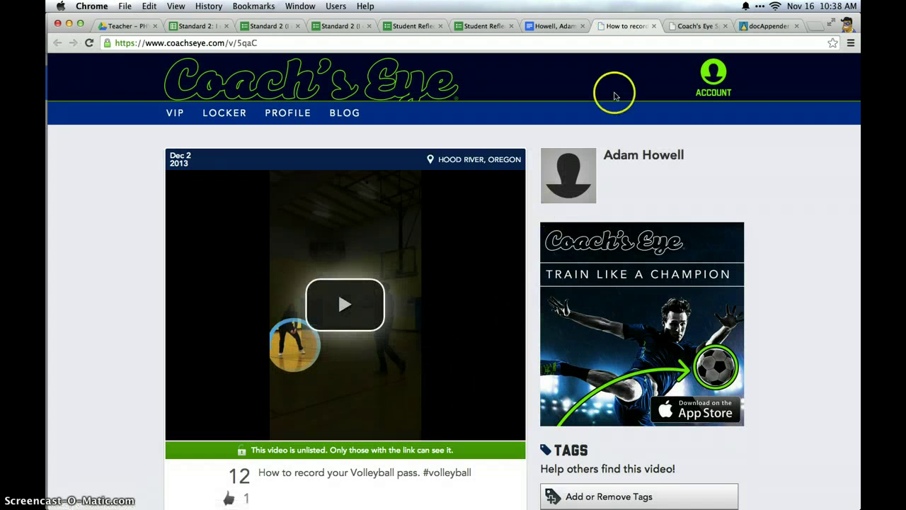
click(654, 26)
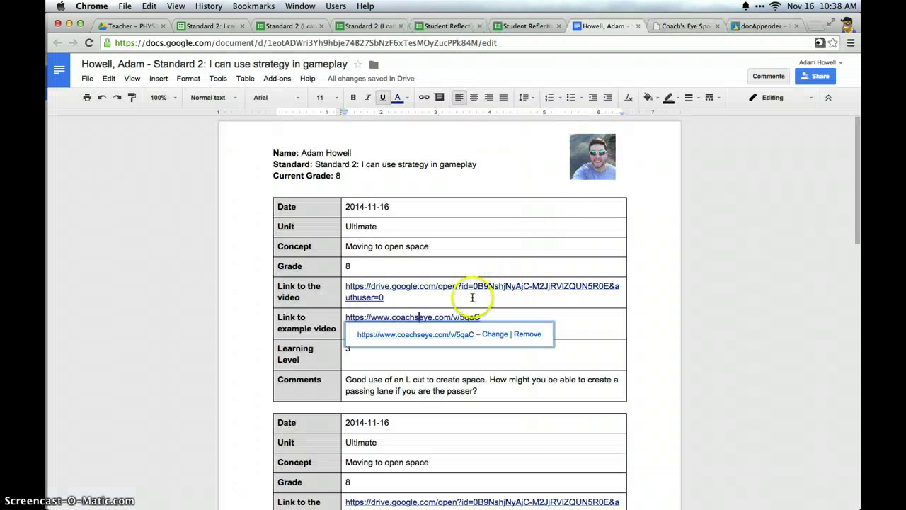
click(473, 266)
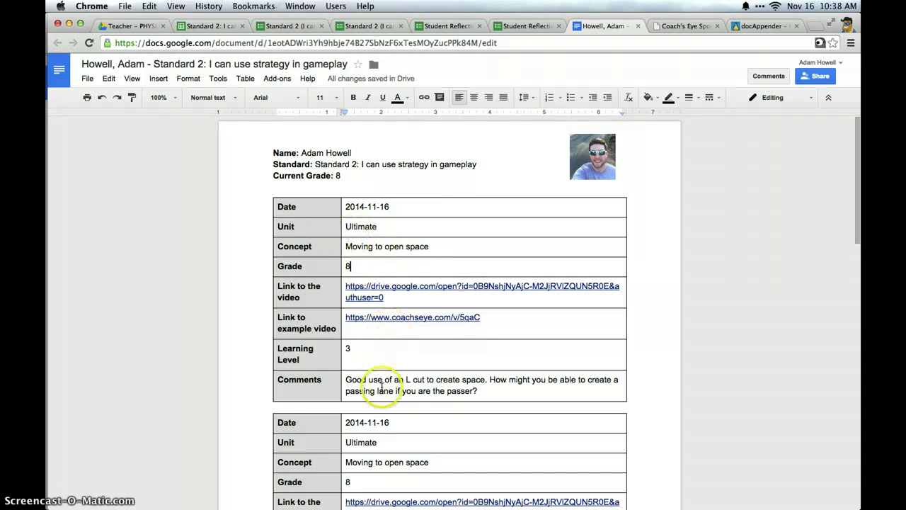
scroll(375, 384, down, 1)
scroll(379, 385, down, 3)
scroll(382, 386, down, 1)
scroll(381, 386, up, 1)
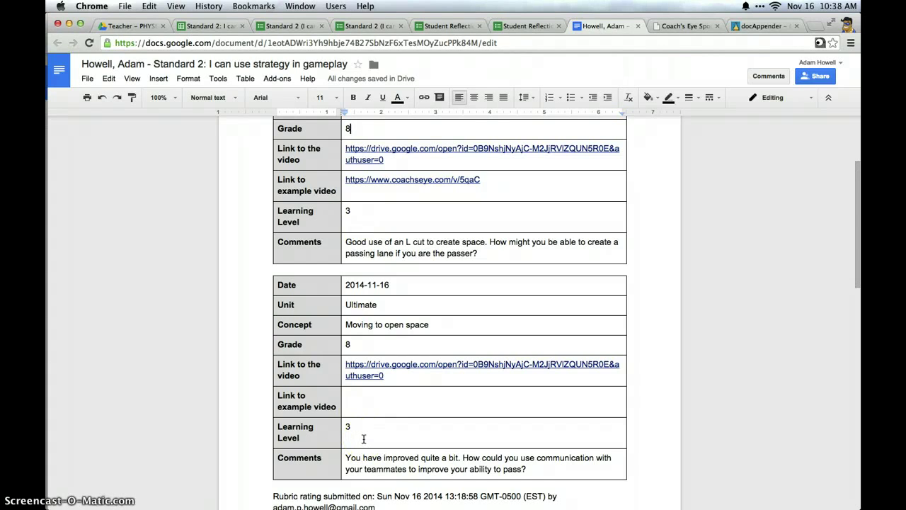
scroll(363, 439, down, 1)
scroll(364, 439, down, 1)
scroll(363, 439, down, 1)
scroll(364, 439, down, 2)
scroll(364, 439, down, 1)
scroll(363, 439, down, 1)
scroll(363, 439, down, 1)
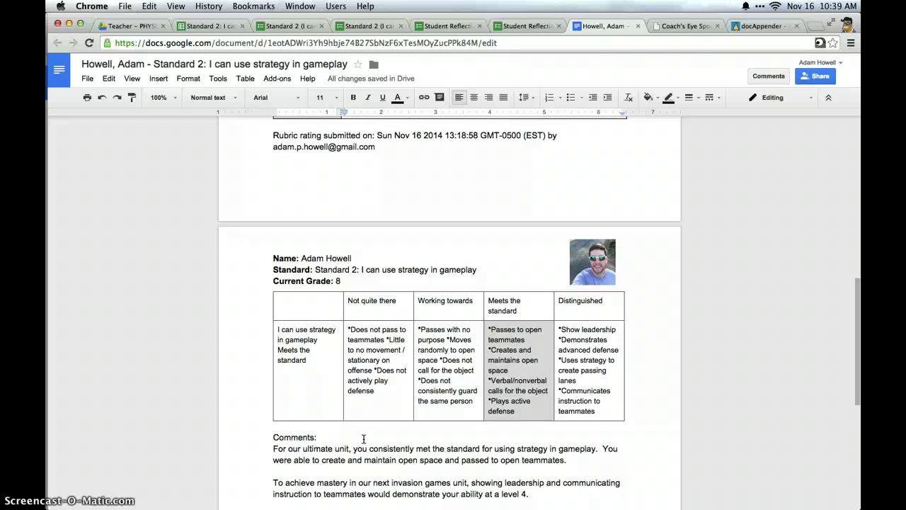
scroll(363, 440, down, 1)
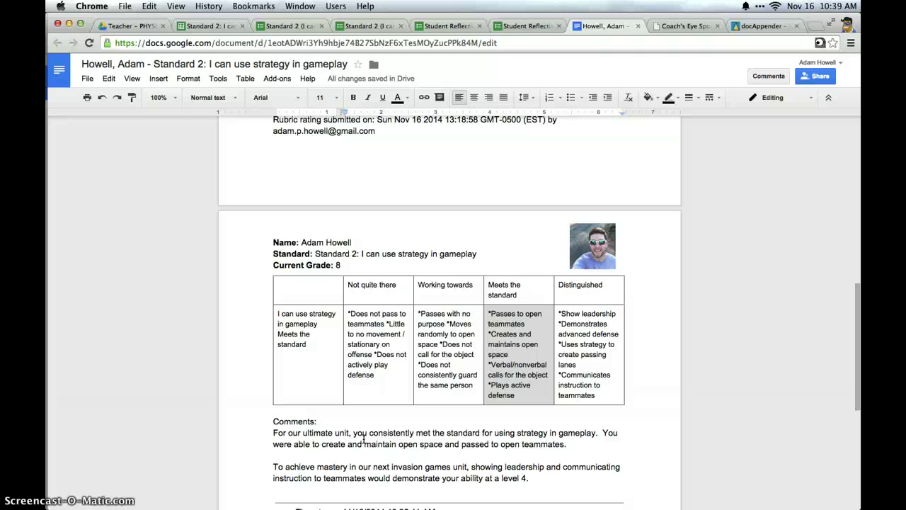
scroll(364, 439, down, 1)
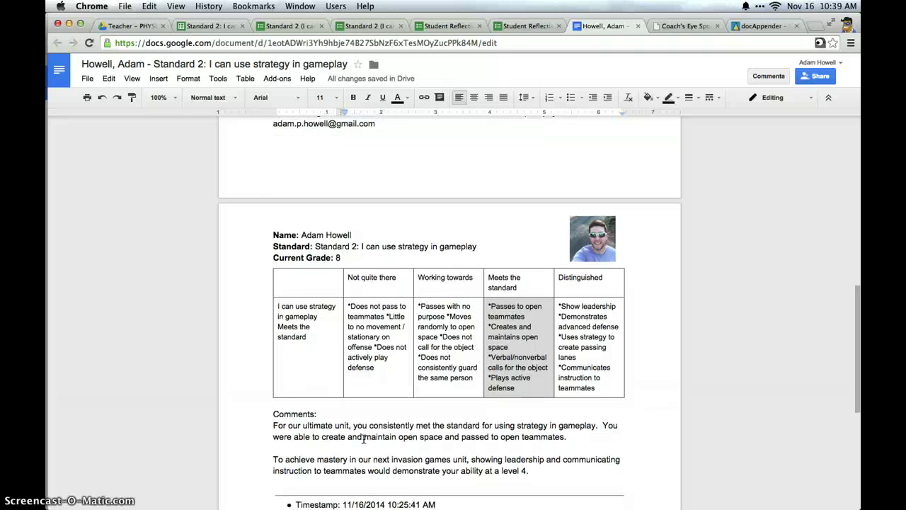
scroll(364, 439, down, 1)
scroll(363, 439, down, 3)
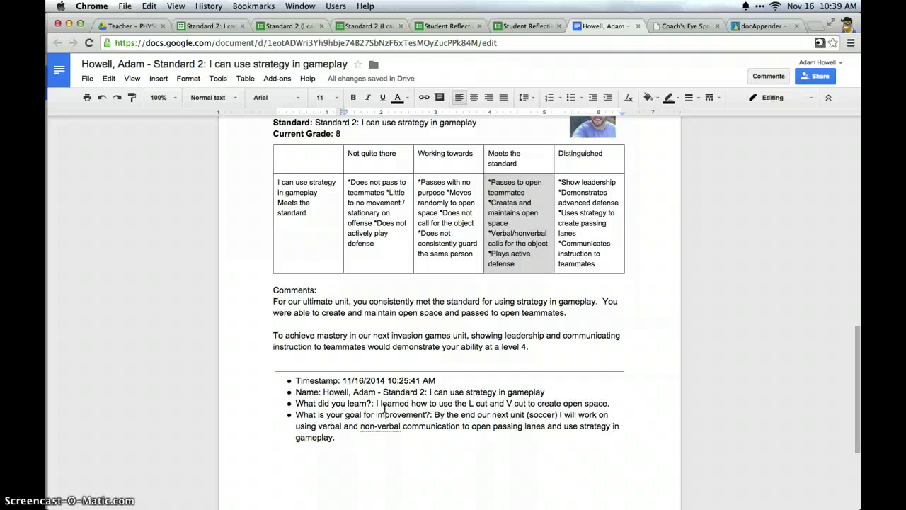
scroll(385, 410, up, 2)
scroll(385, 408, up, 4)
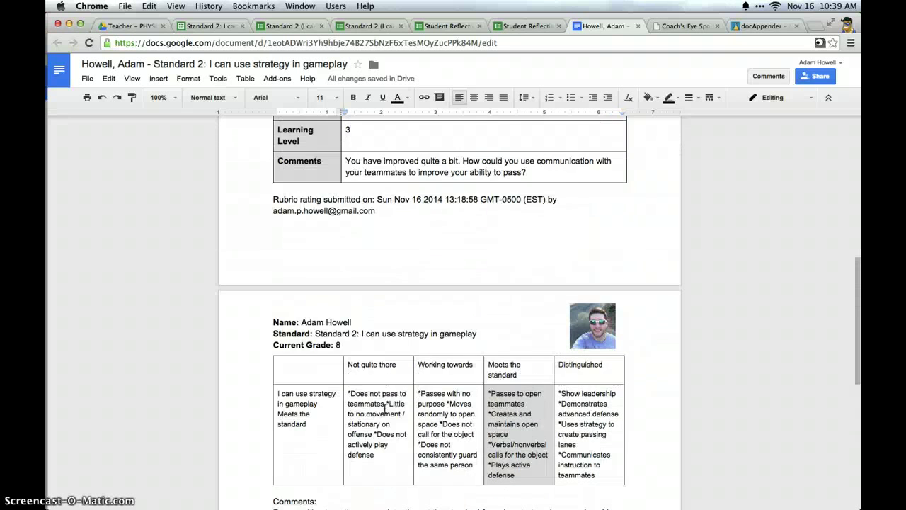
scroll(384, 408, up, 3)
scroll(384, 408, up, 3)
scroll(385, 408, up, 2)
scroll(384, 408, up, 2)
scroll(384, 409, up, 1)
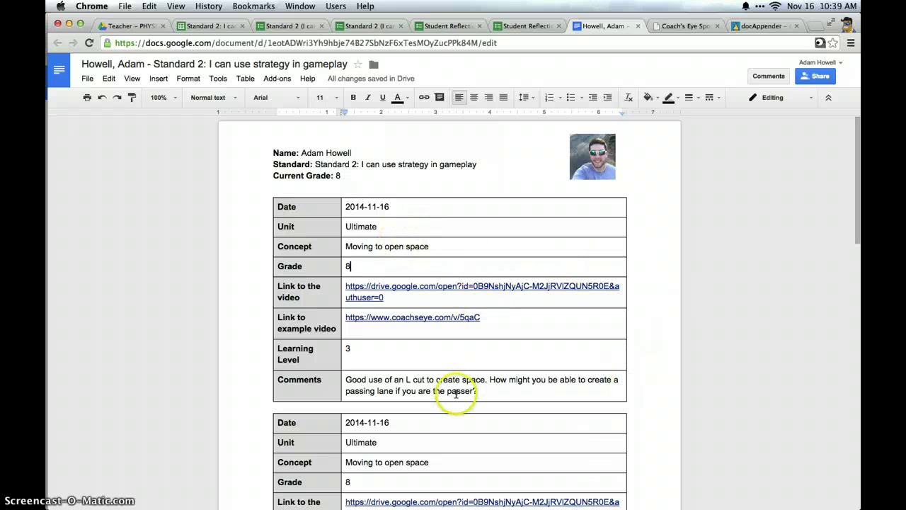
scroll(456, 394, down, 1)
scroll(456, 394, down, 1)
scroll(456, 393, down, 3)
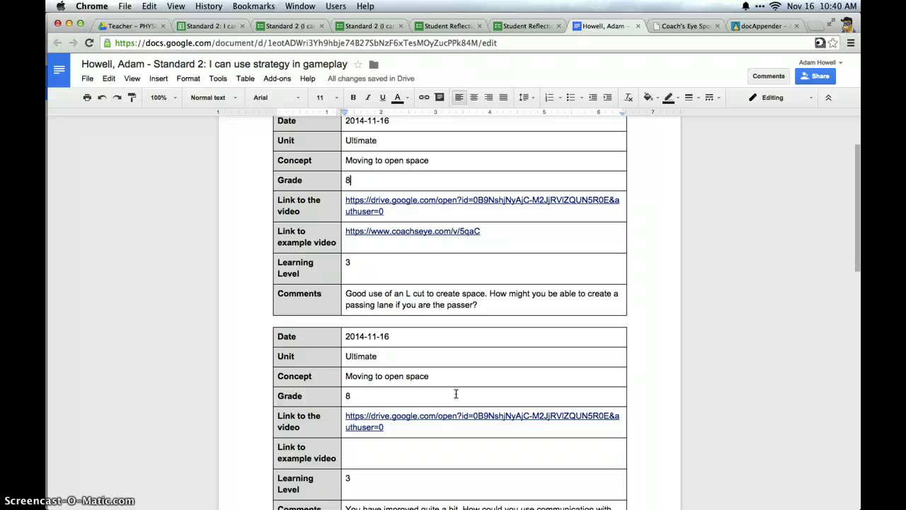
scroll(514, 323, up, 5)
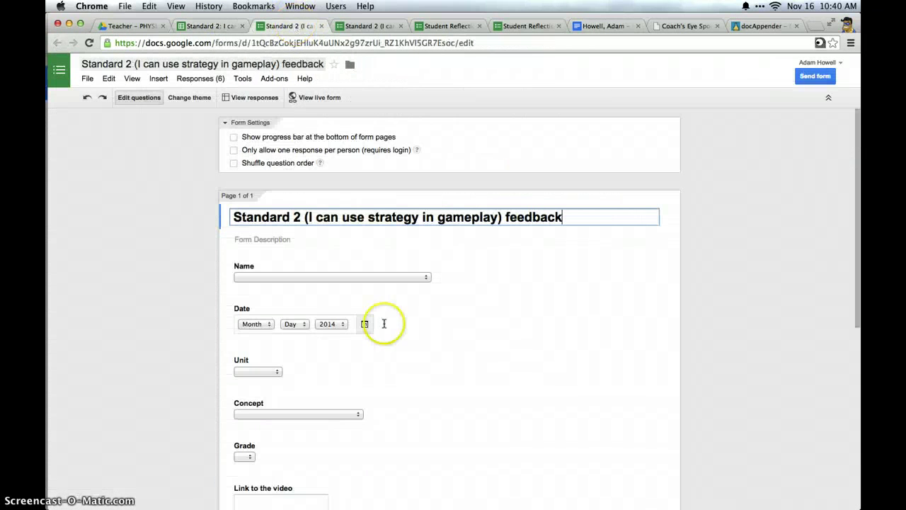
Start docAppender setup and confirm the Standard 2 folder as the target doc folder.
scroll(427, 438, down, 2)
scroll(428, 438, down, 1)
scroll(428, 438, down, 1)
scroll(428, 438, down, 1)
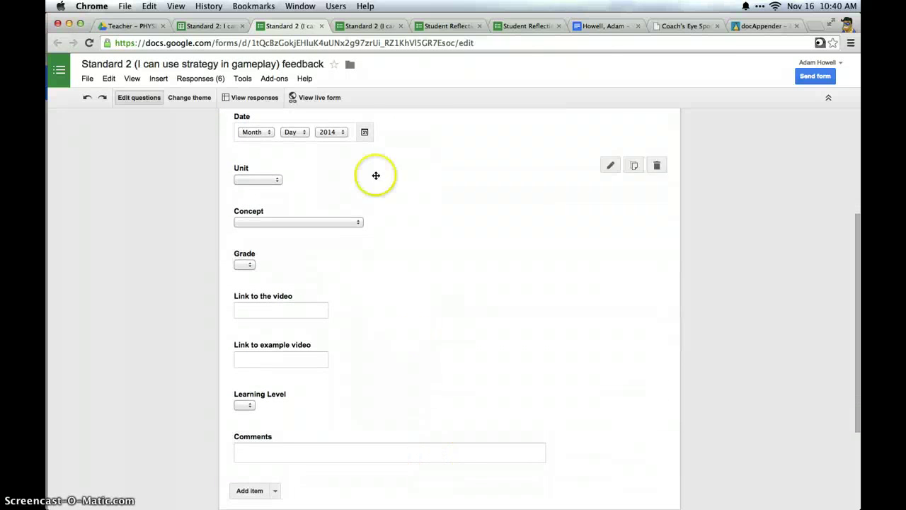
click(274, 79)
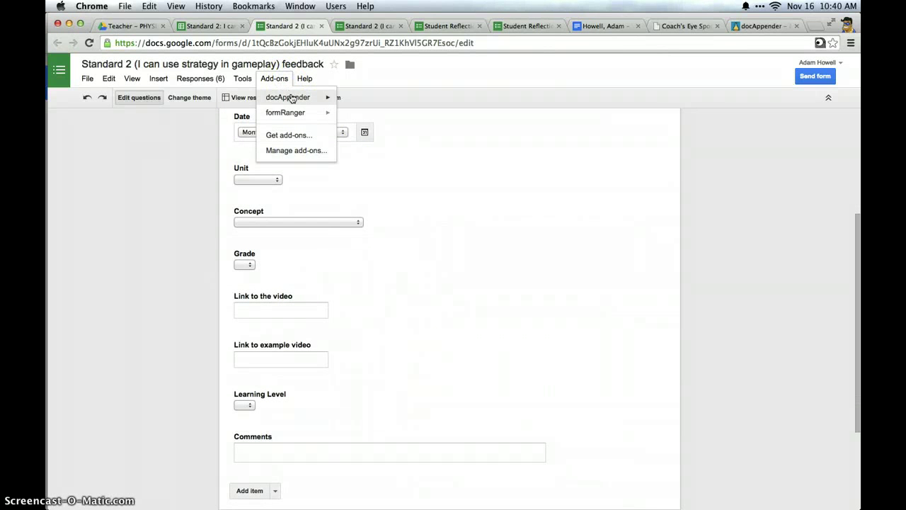
click(364, 100)
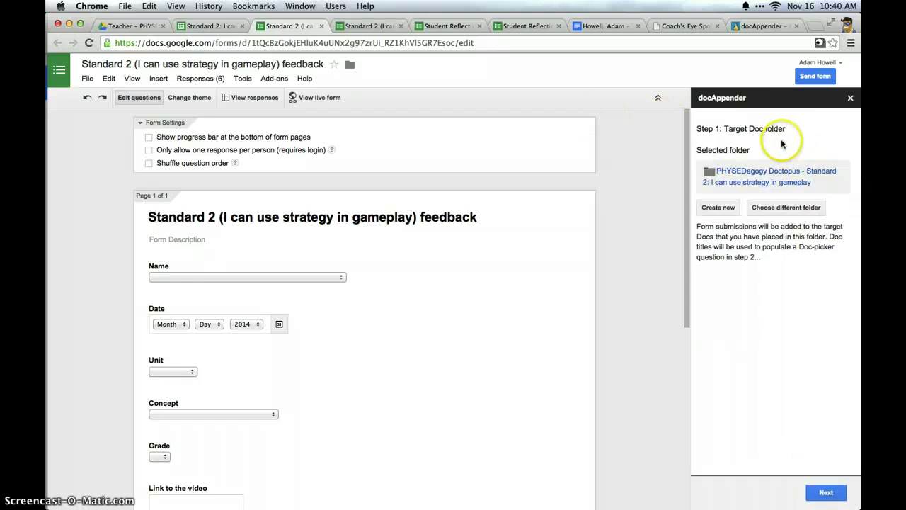
click(132, 26)
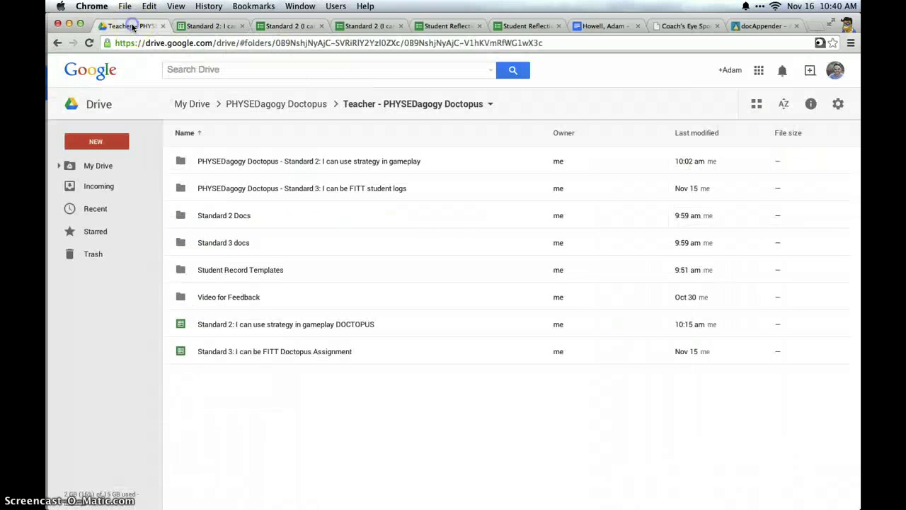
click(315, 163)
double_click(316, 165)
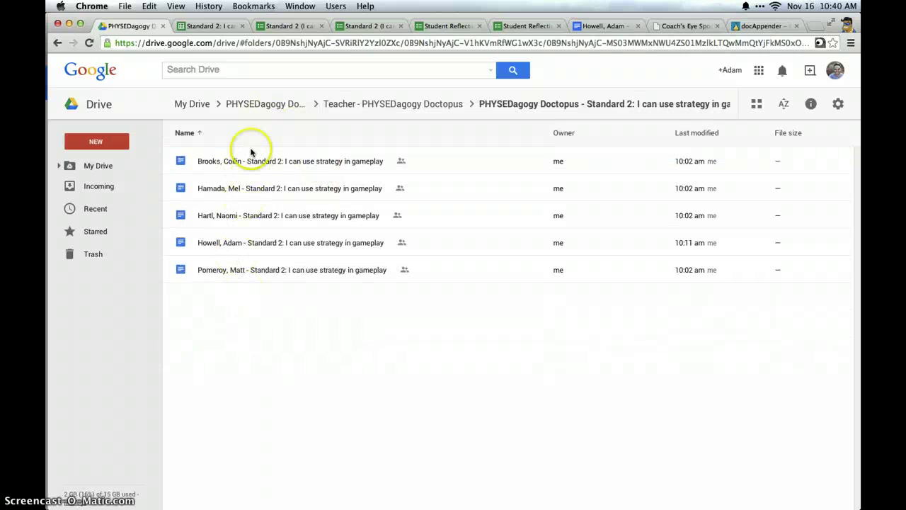
click(209, 26)
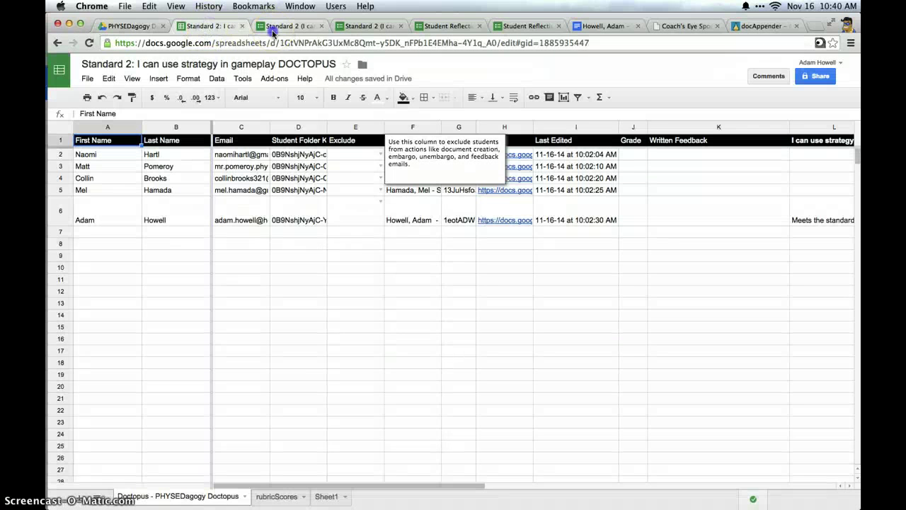
click(275, 26)
click(827, 492)
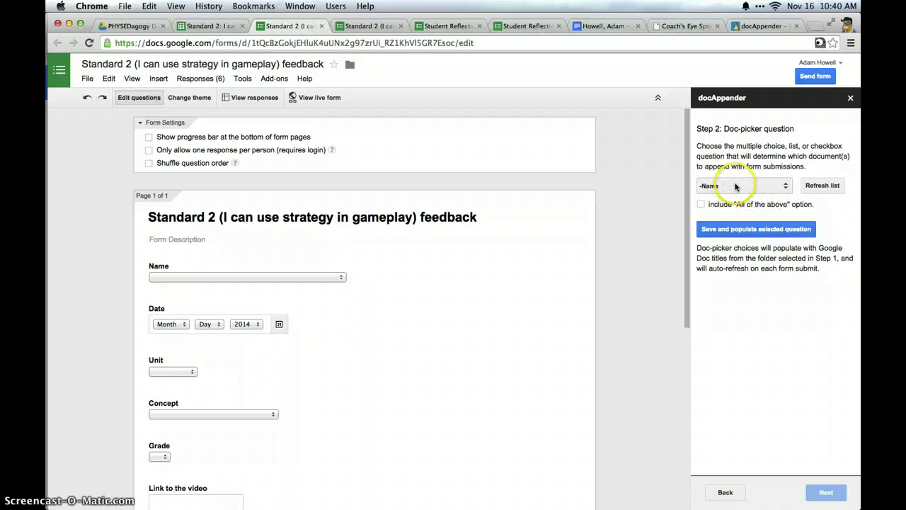
Populate the Name question with the student doc titles.
click(774, 234)
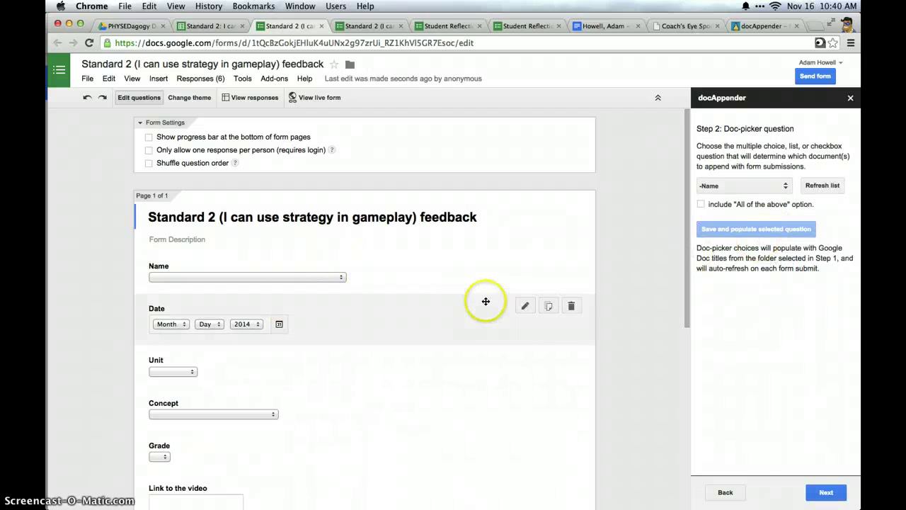
click(525, 264)
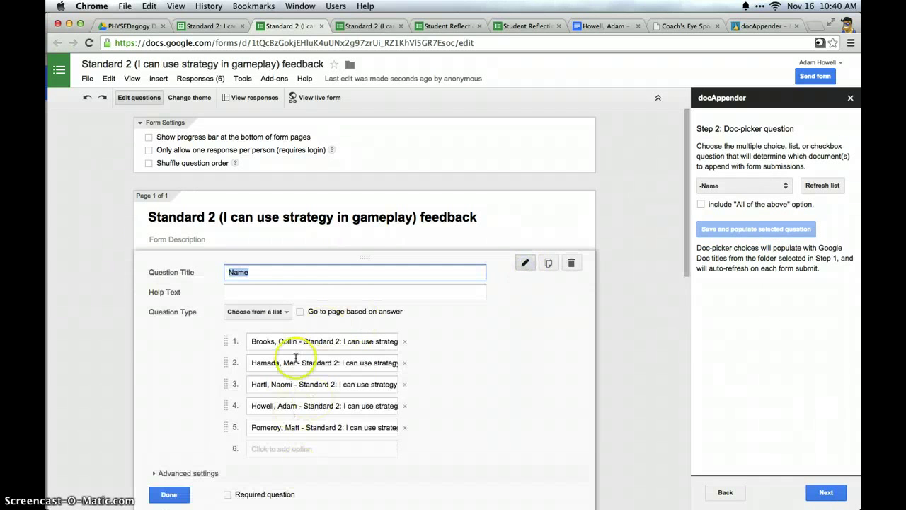
click(169, 497)
click(822, 493)
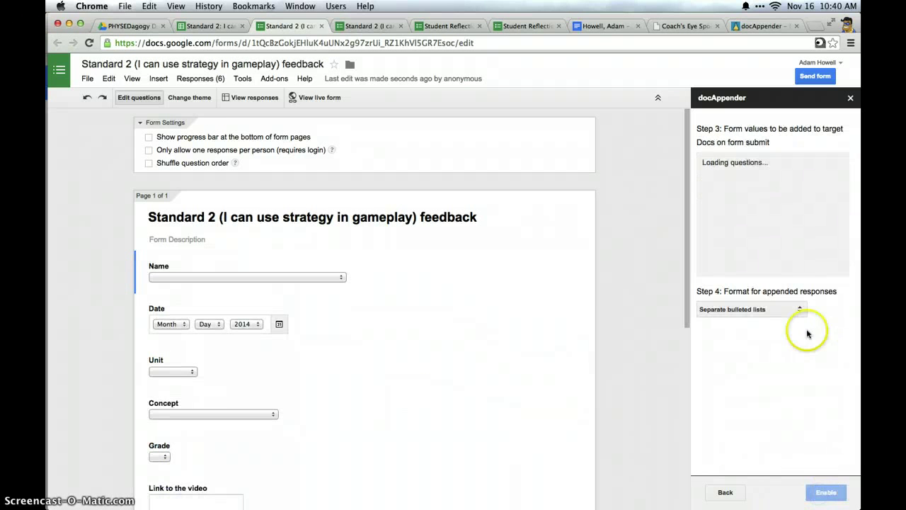
Choose Separate vertical tables as the append format and save the settings.
click(798, 310)
click(801, 310)
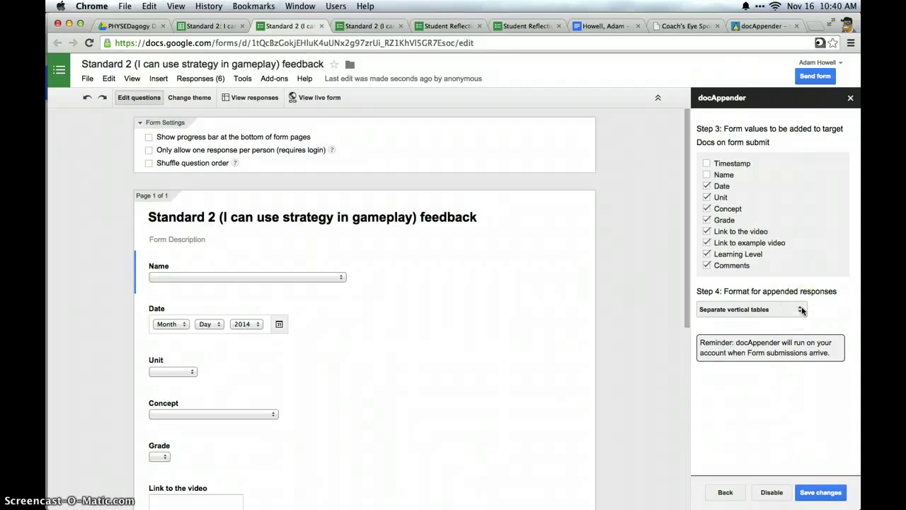
click(803, 310)
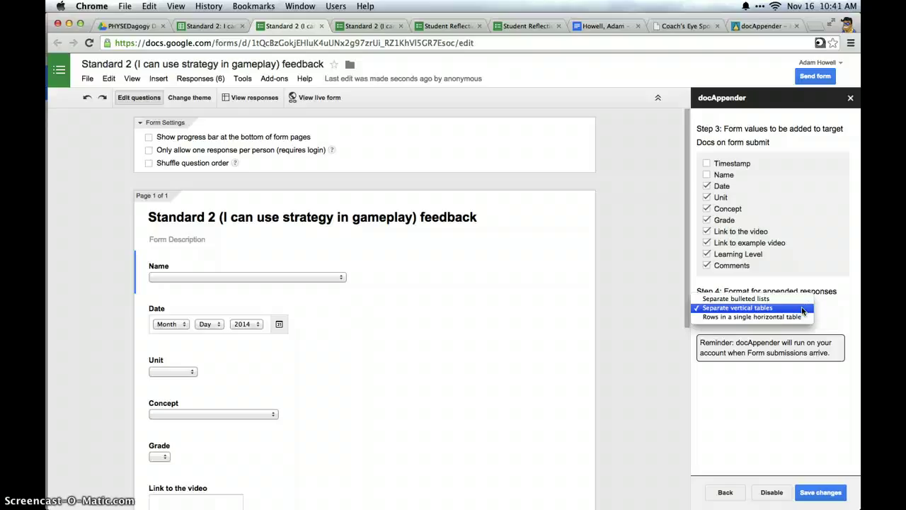
click(803, 310)
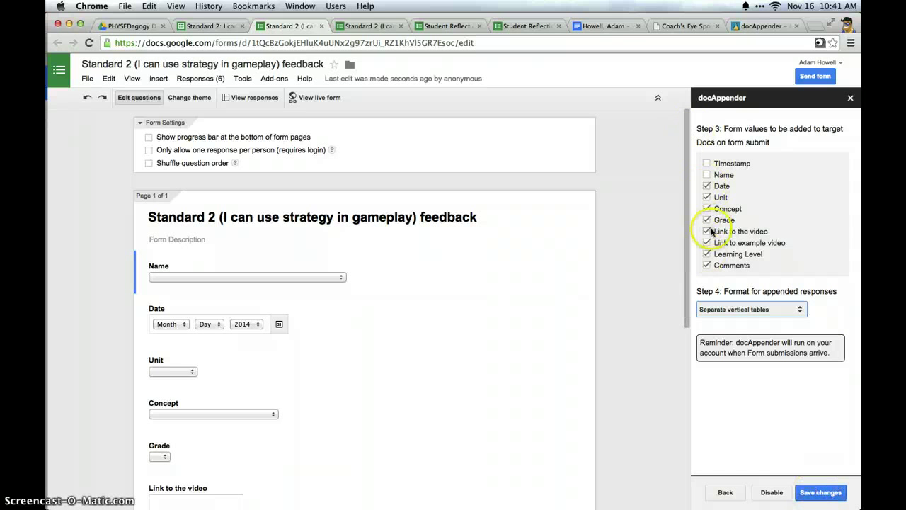
click(818, 494)
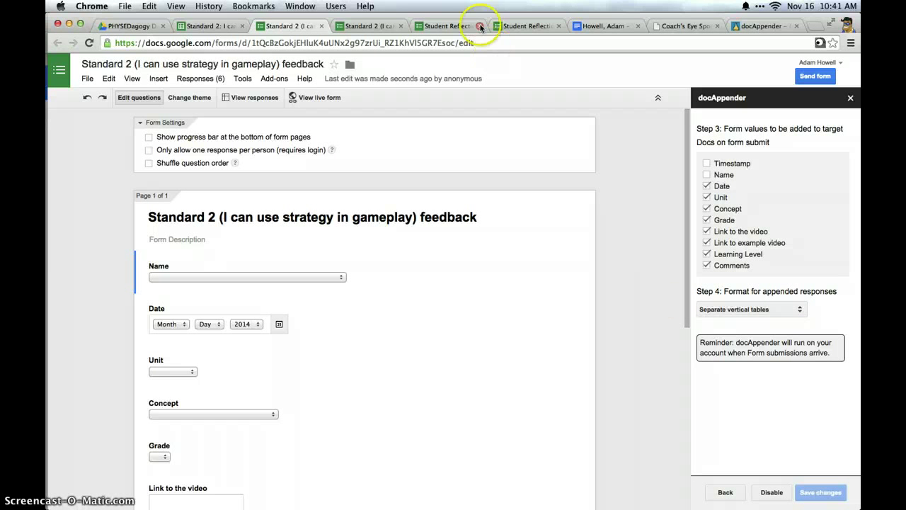
In the live form, pick the fourth student as Name and date 11/17/2014.
click(366, 28)
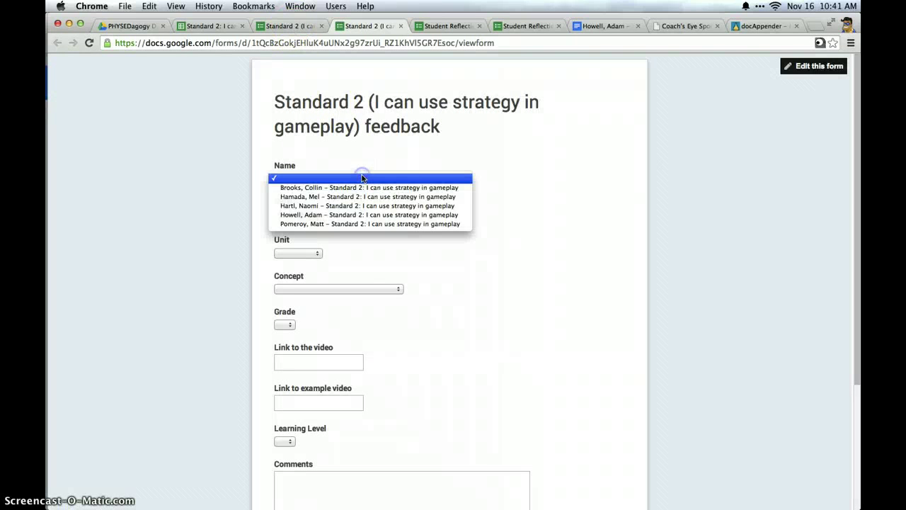
click(358, 215)
click(356, 215)
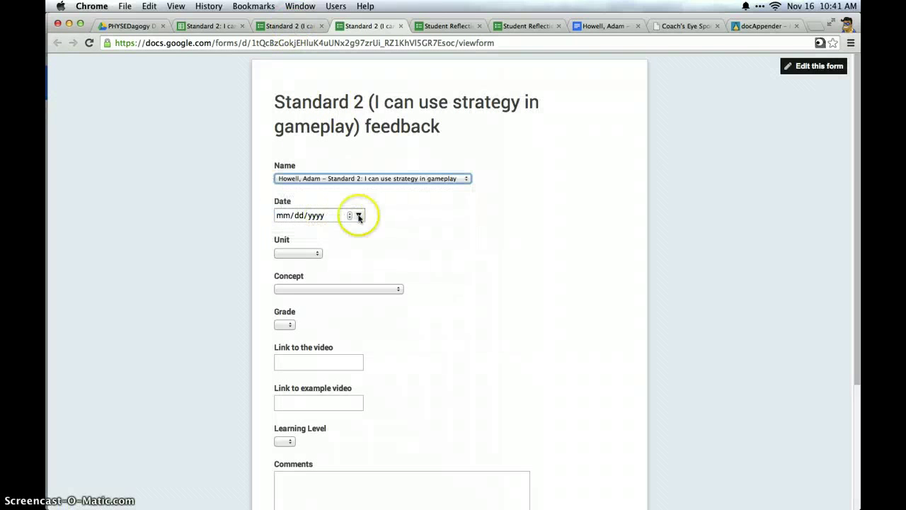
click(359, 216)
click(313, 301)
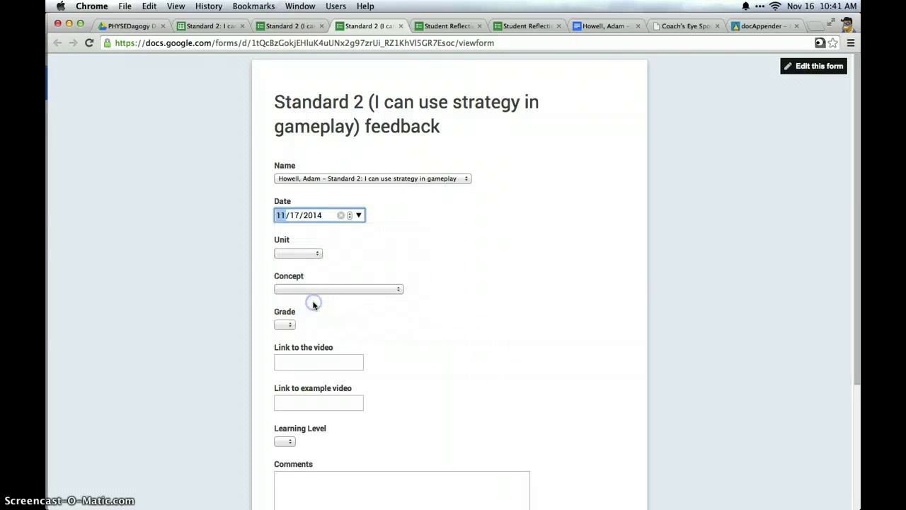
Set Unit to Basketball, Concept to Moving to open space, and Grade to 8.
click(320, 255)
click(318, 267)
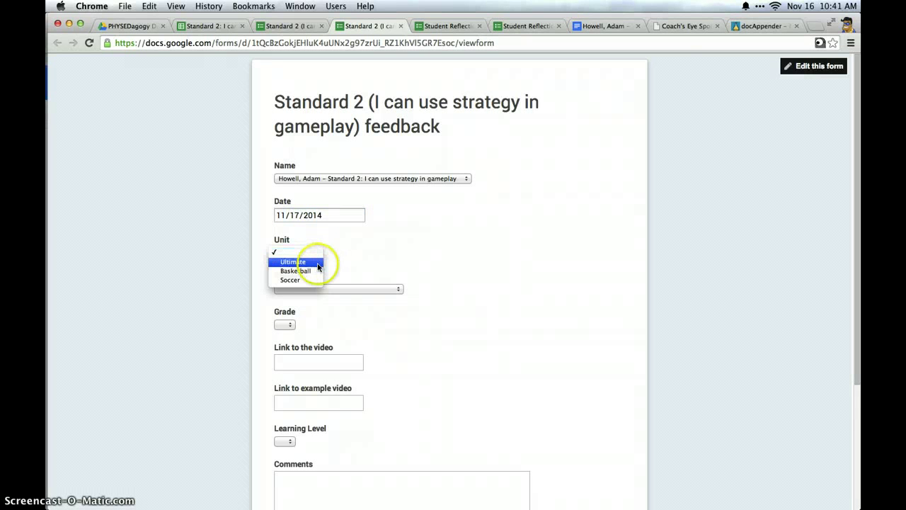
click(313, 271)
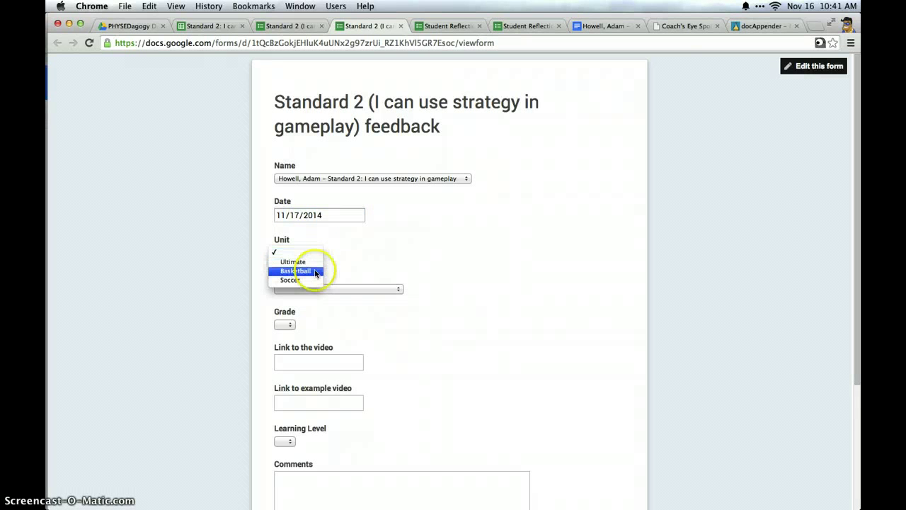
click(316, 290)
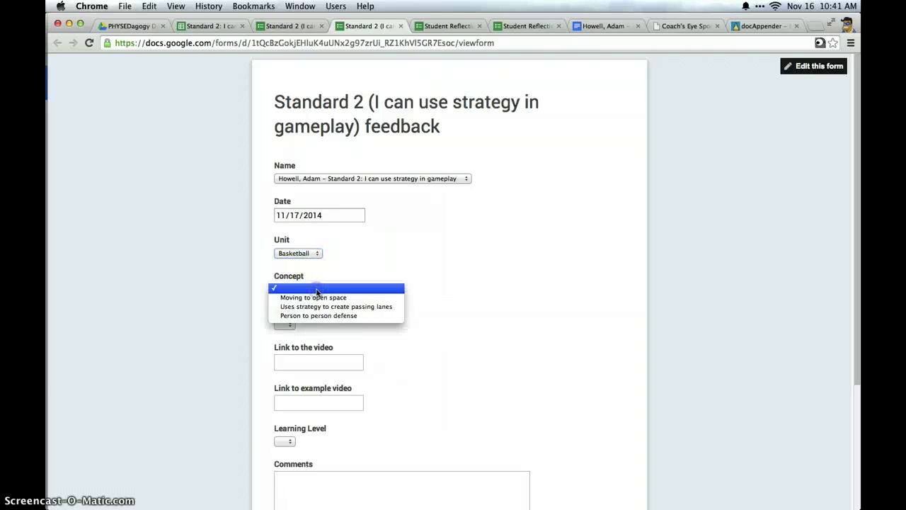
click(388, 298)
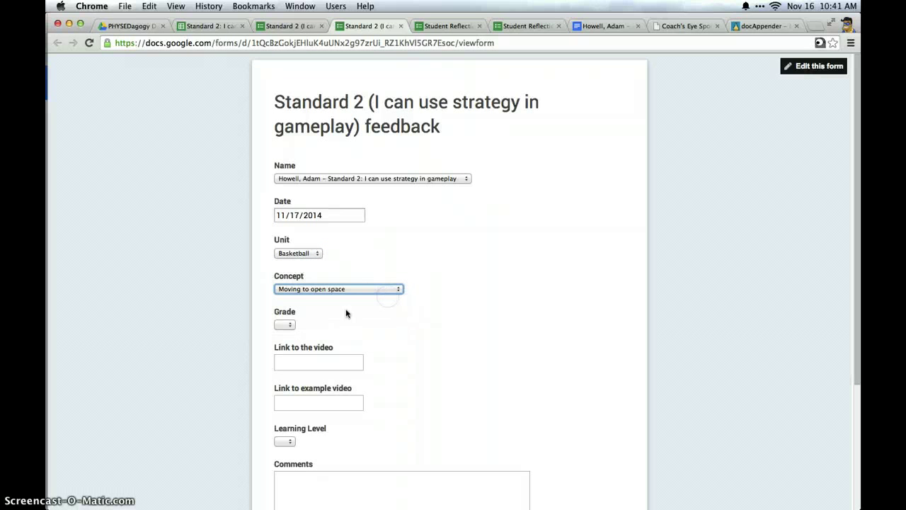
click(287, 326)
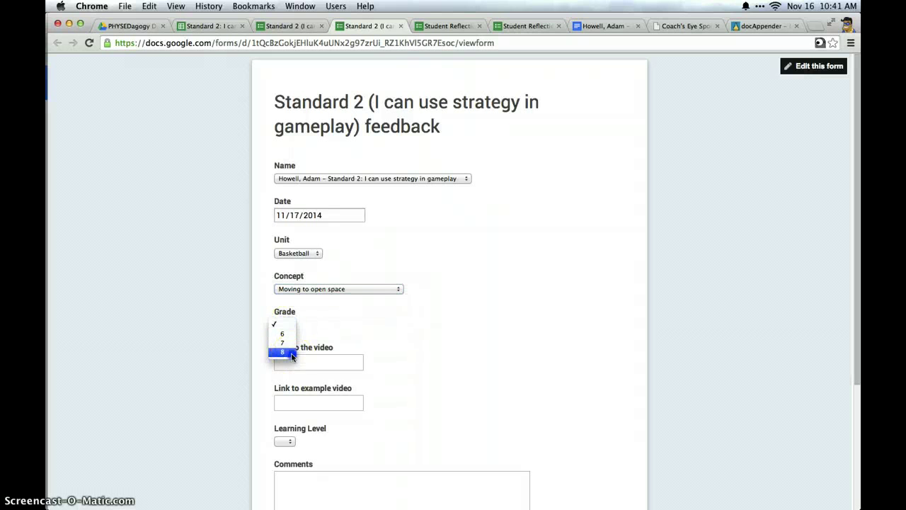
click(287, 353)
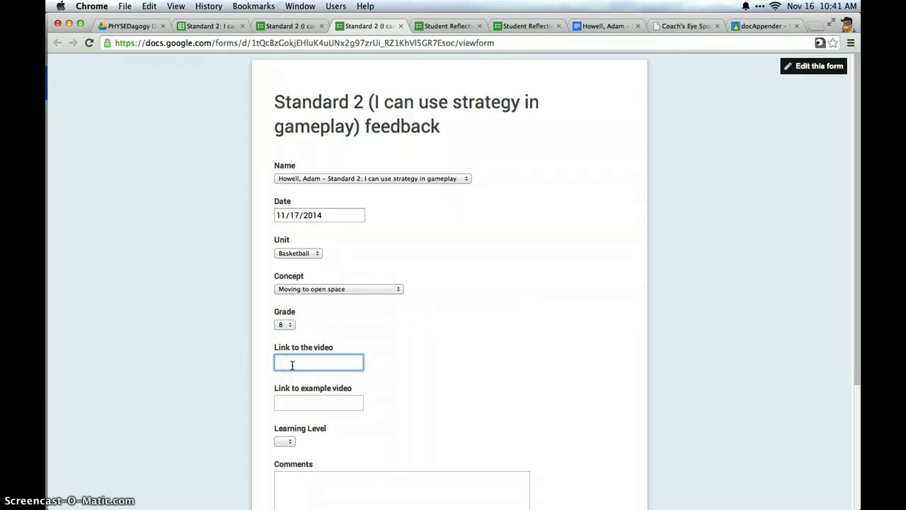
Navigate in Drive to Teacher - PHYSEDagogy Doctopus > Video for Feedback.
click(141, 26)
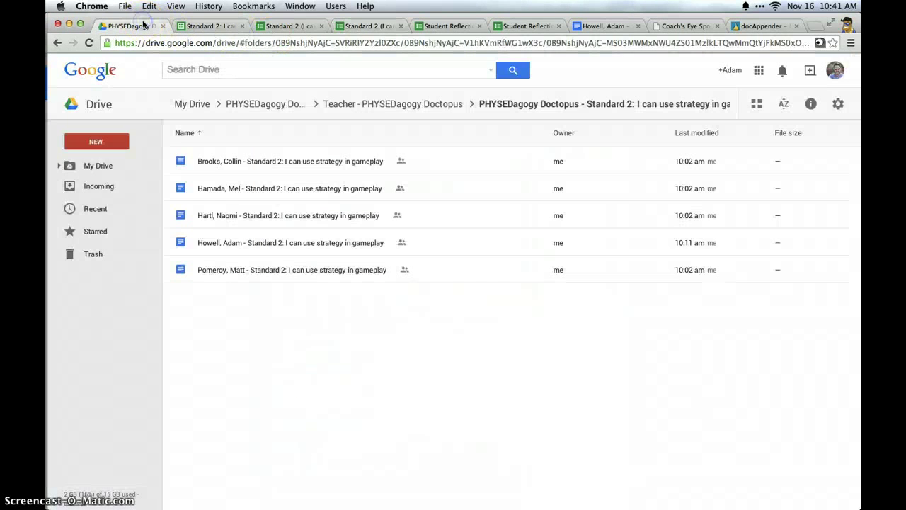
click(281, 104)
click(279, 245)
double_click(279, 245)
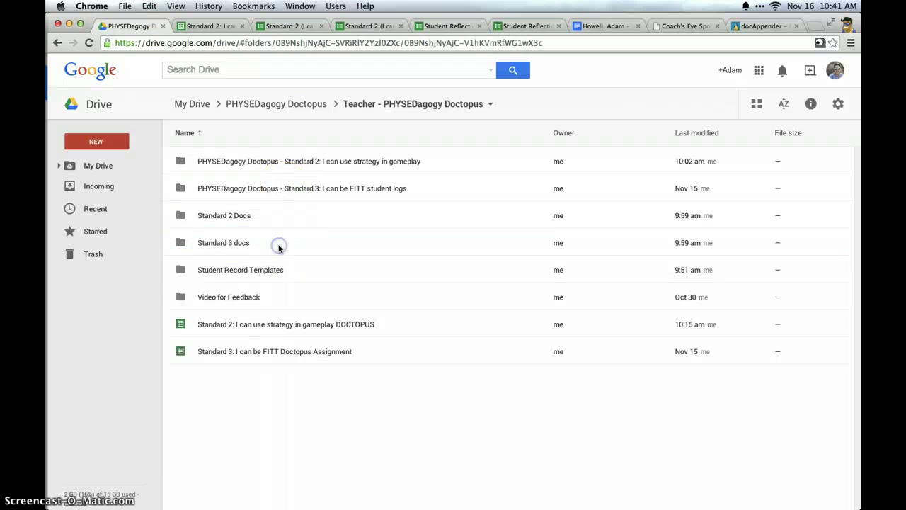
click(232, 301)
double_click(232, 301)
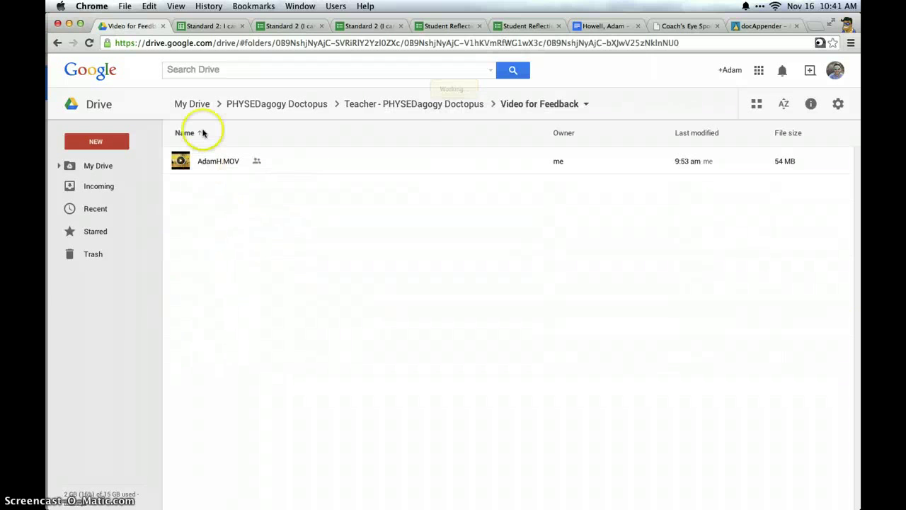
Copy the shareable link for AdamH.MOV and return to the form.
right_click(216, 165)
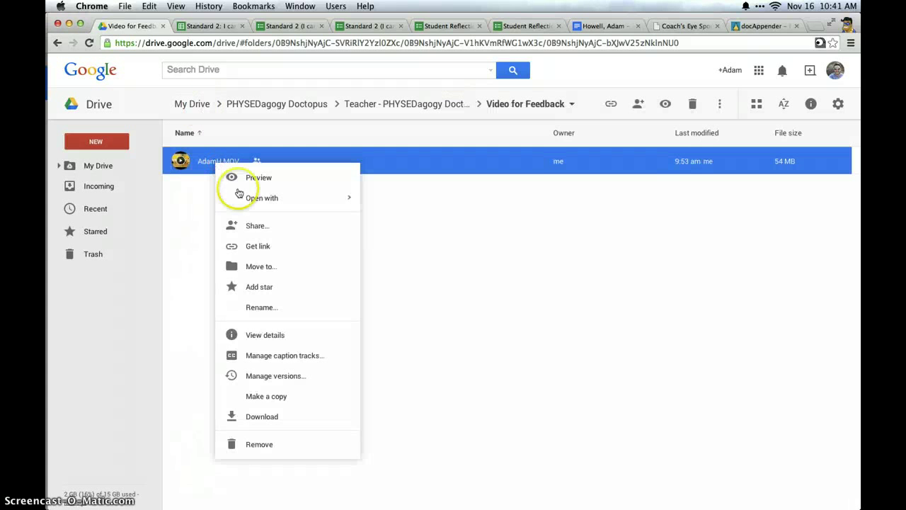
click(267, 246)
double_click(267, 207)
click(267, 208)
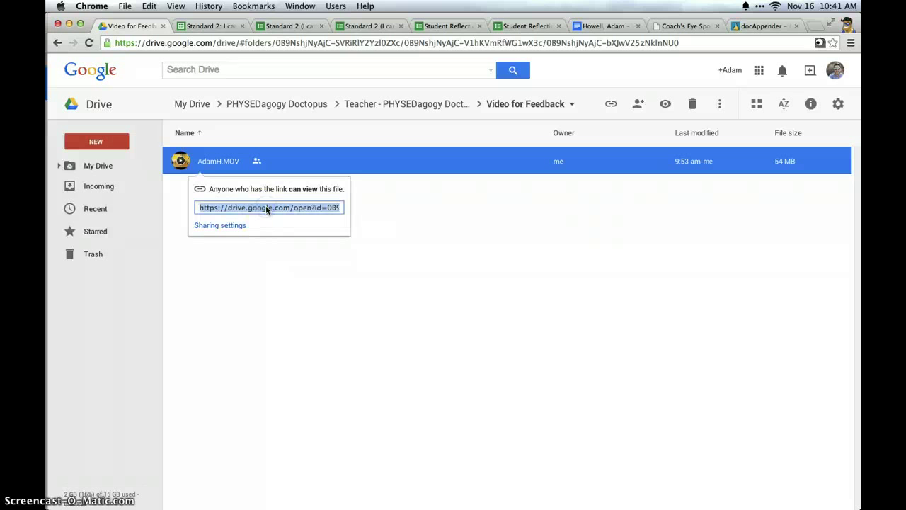
click(289, 26)
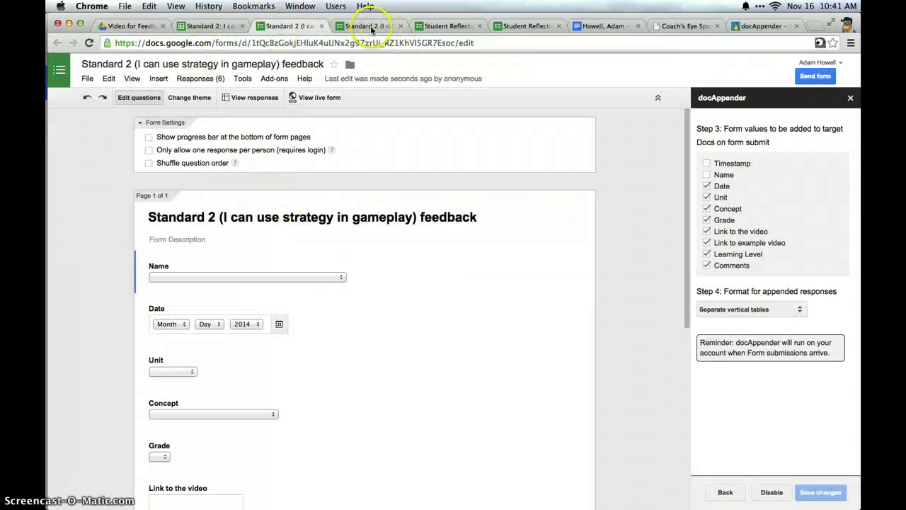
Paste the Drive video link into the Link to the video field.
click(367, 26)
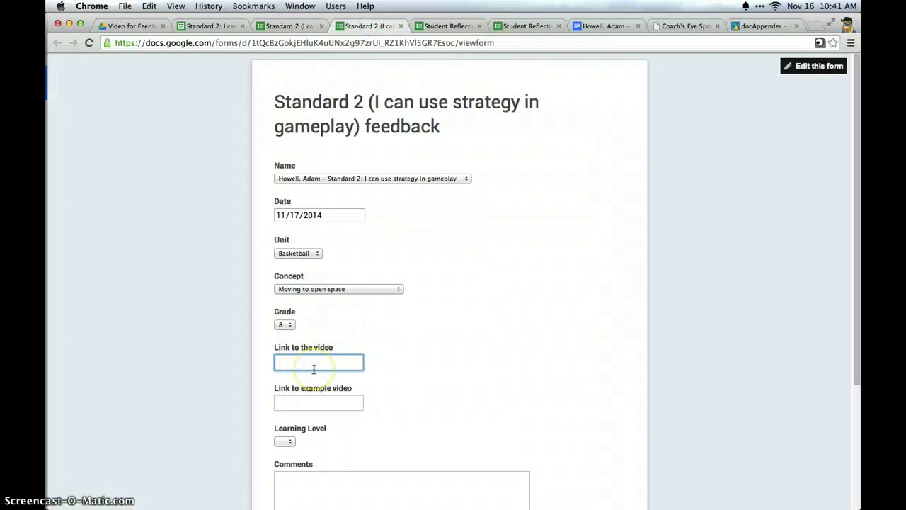
click(410, 352)
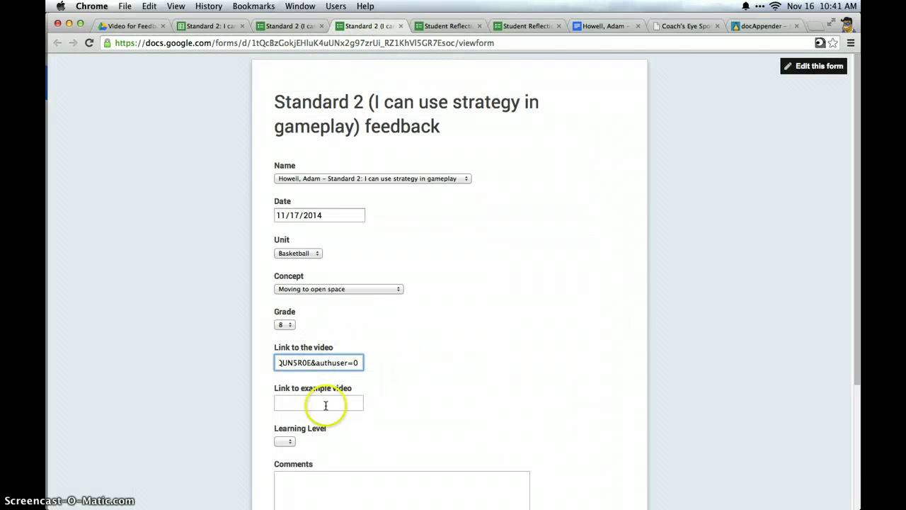
click(326, 405)
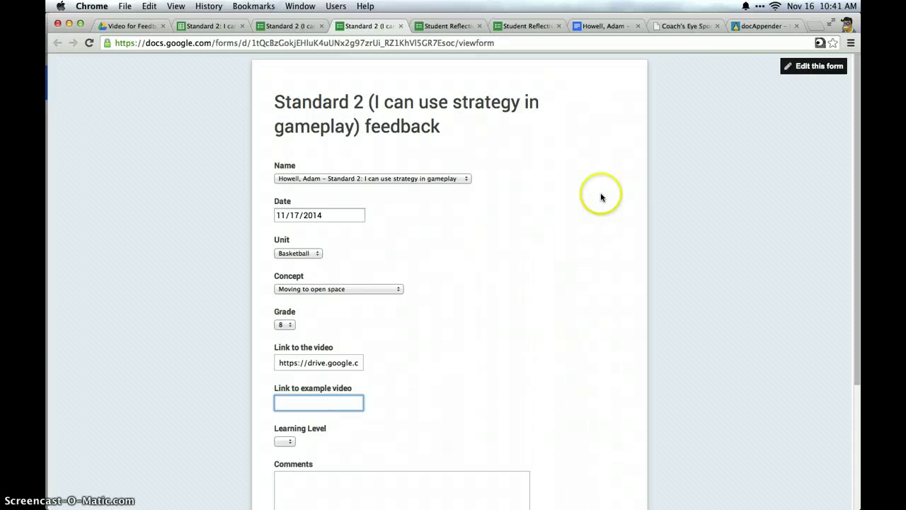
Copy the Share URL from the Coach's Eye videos page.
click(691, 27)
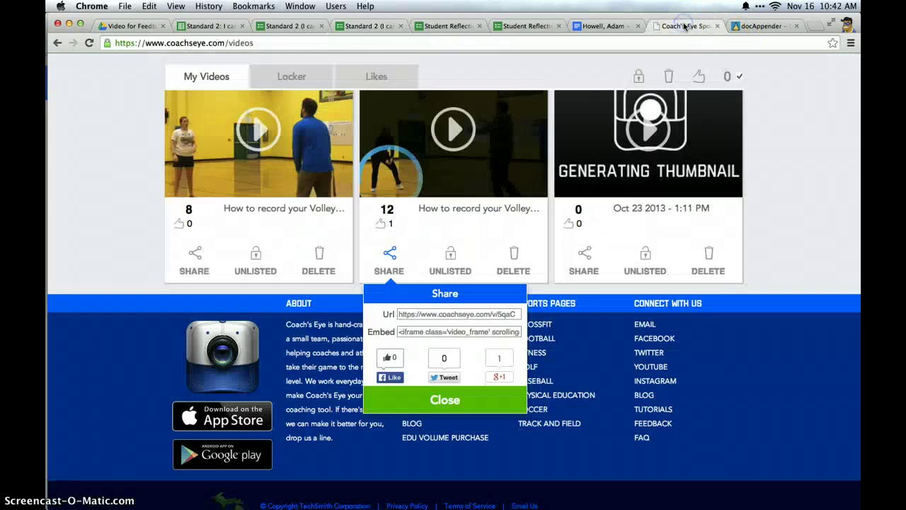
click(440, 314)
click(440, 314)
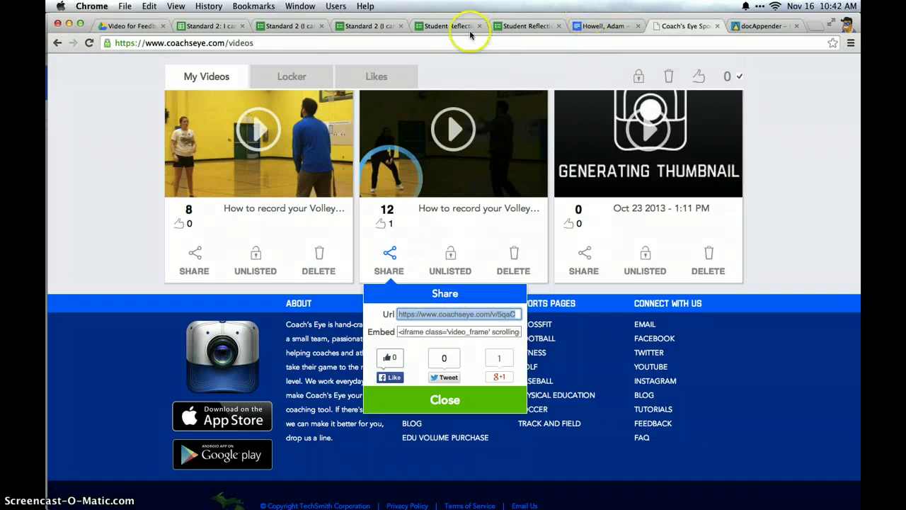
Paste the Coach's Eye link as example video, set Learning Level 3, comment, and submit.
click(368, 26)
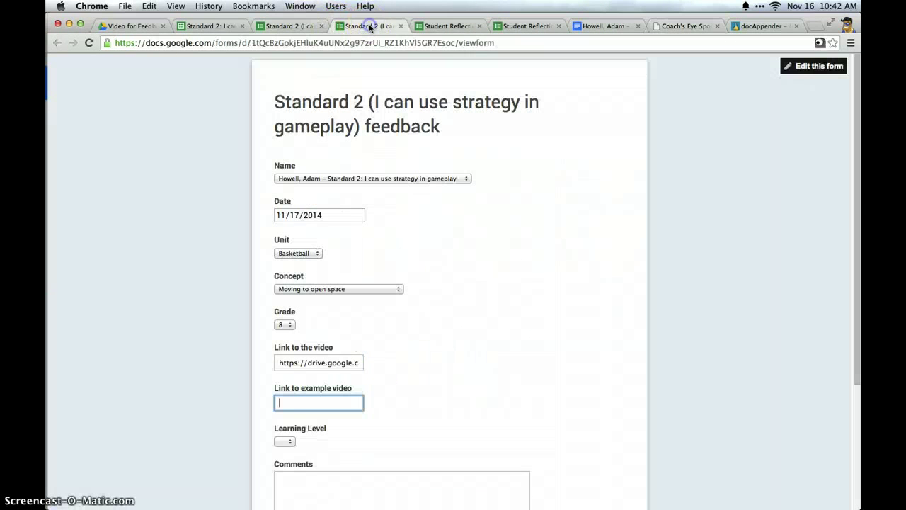
key(ctrl+v)
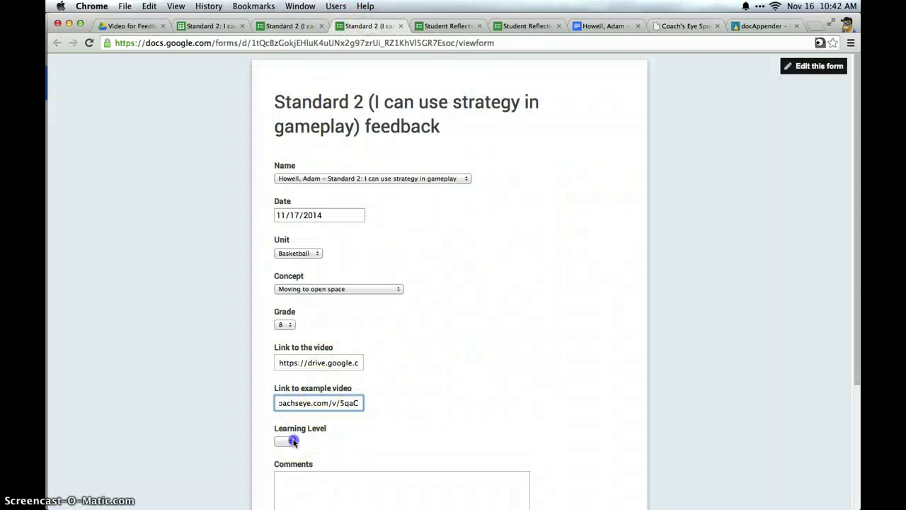
click(292, 441)
click(283, 468)
scroll(460, 431, down, 1)
scroll(447, 425, down, 3)
click(400, 399)
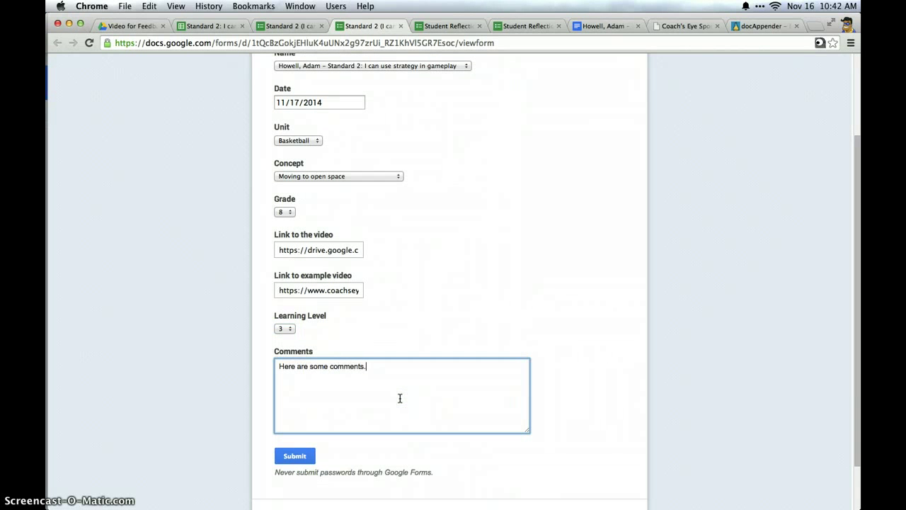
click(294, 456)
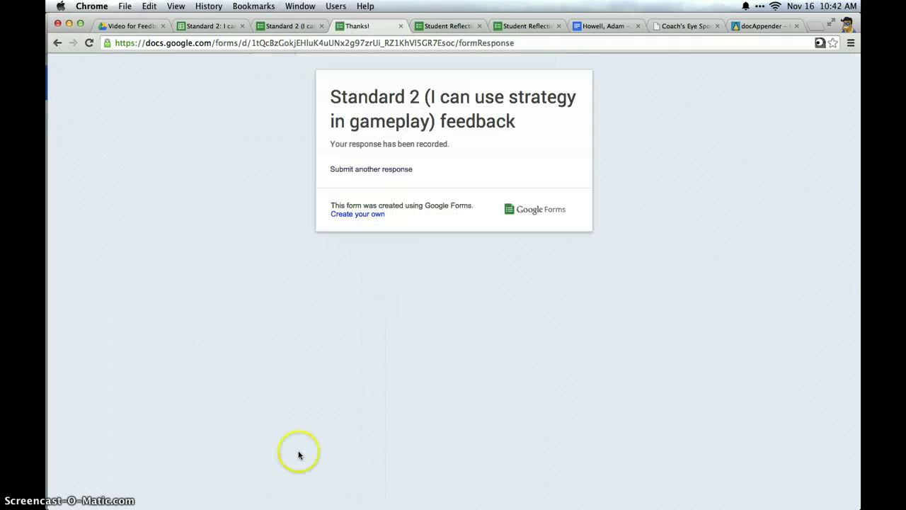
click(595, 27)
scroll(552, 276, down, 1)
scroll(552, 277, down, 5)
scroll(553, 276, down, 1)
scroll(552, 277, down, 2)
scroll(552, 276, down, 1)
scroll(552, 276, down, 4)
scroll(553, 277, down, 2)
scroll(553, 276, down, 2)
scroll(552, 276, down, 1)
scroll(552, 276, down, 1)
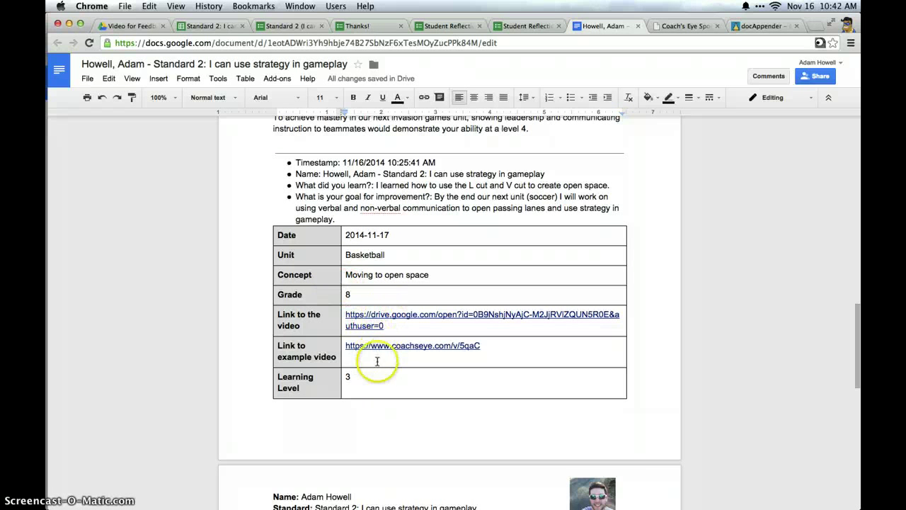
scroll(377, 405, down, 2)
scroll(376, 403, down, 4)
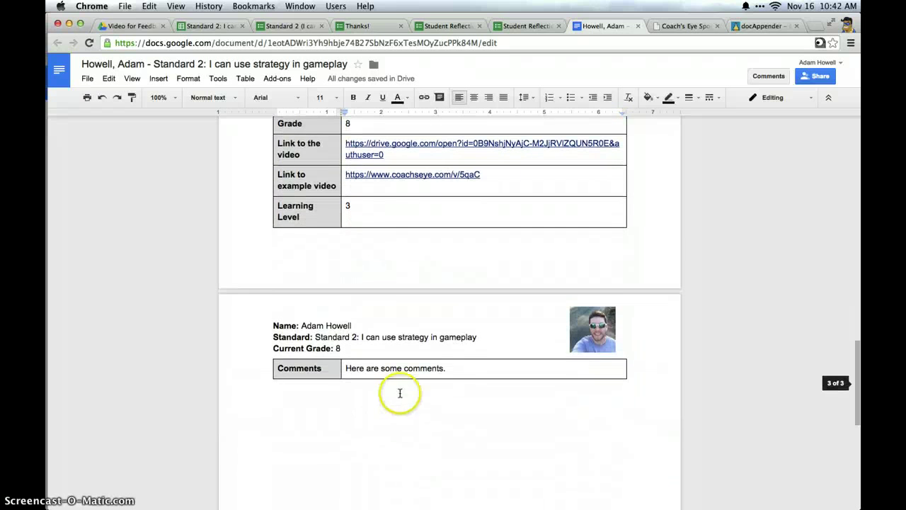
click(399, 398)
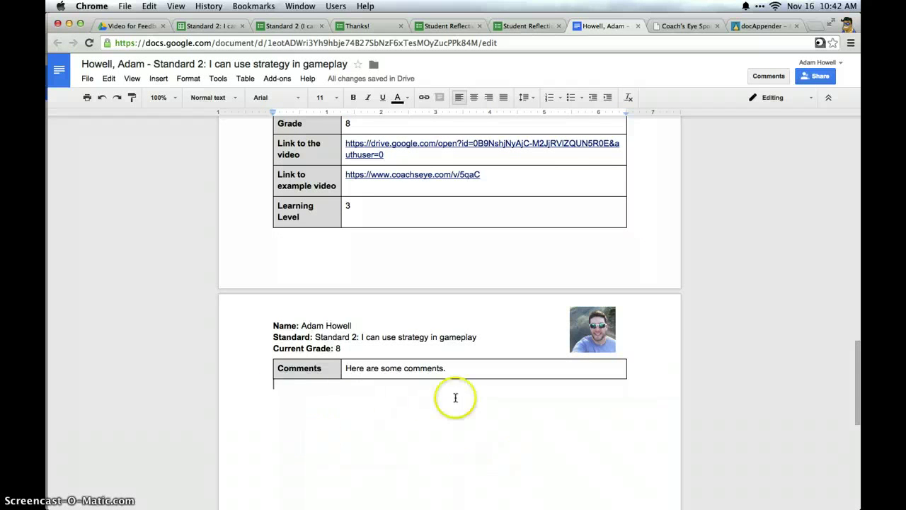
scroll(417, 421, up, 3)
scroll(417, 422, up, 5)
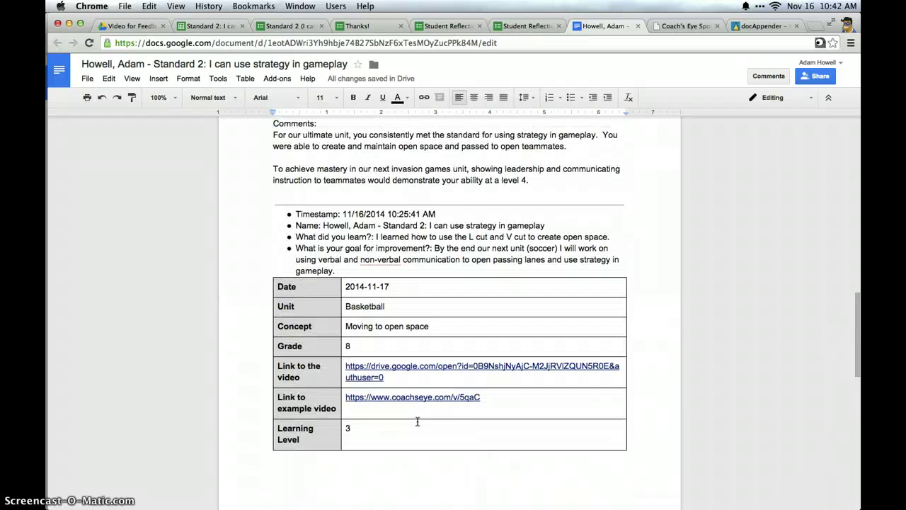
scroll(417, 422, down, 2)
scroll(417, 421, down, 2)
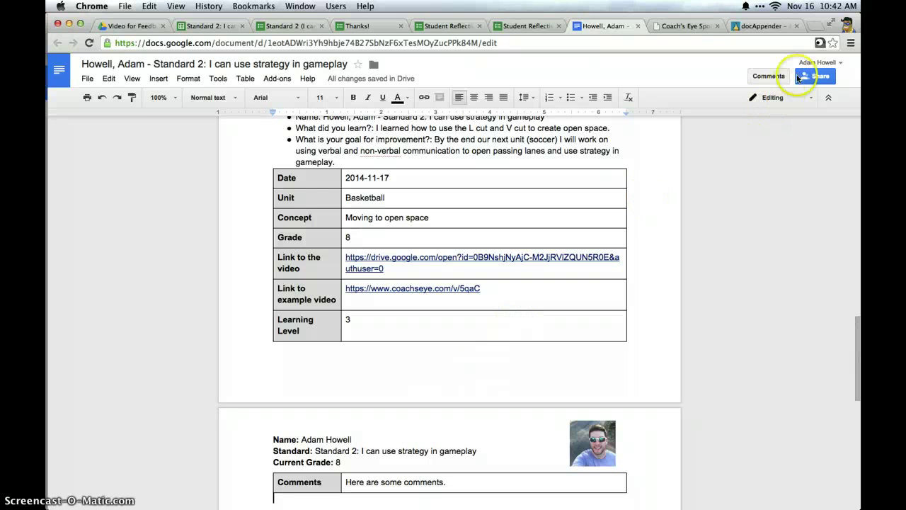
In Goobric, rate the student Distinguished with the comment 'You have improved and are now a level 4!'.
click(821, 43)
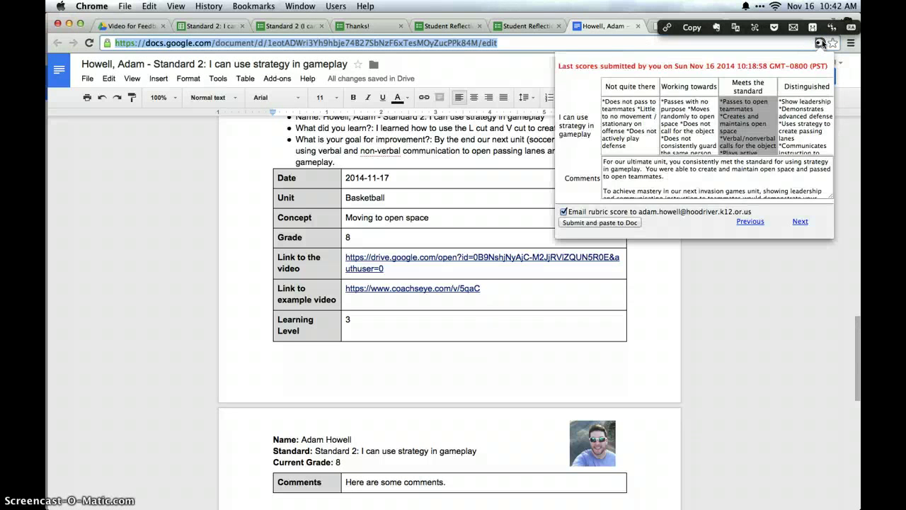
click(814, 115)
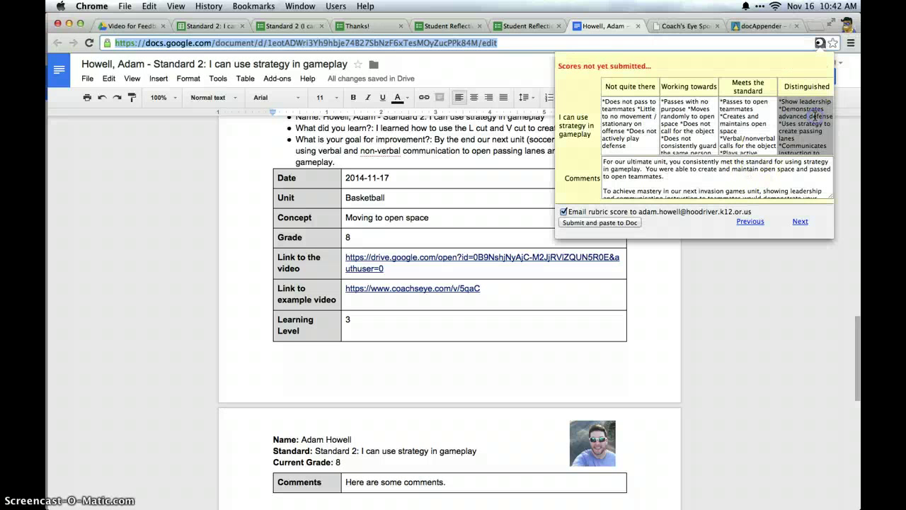
click(747, 126)
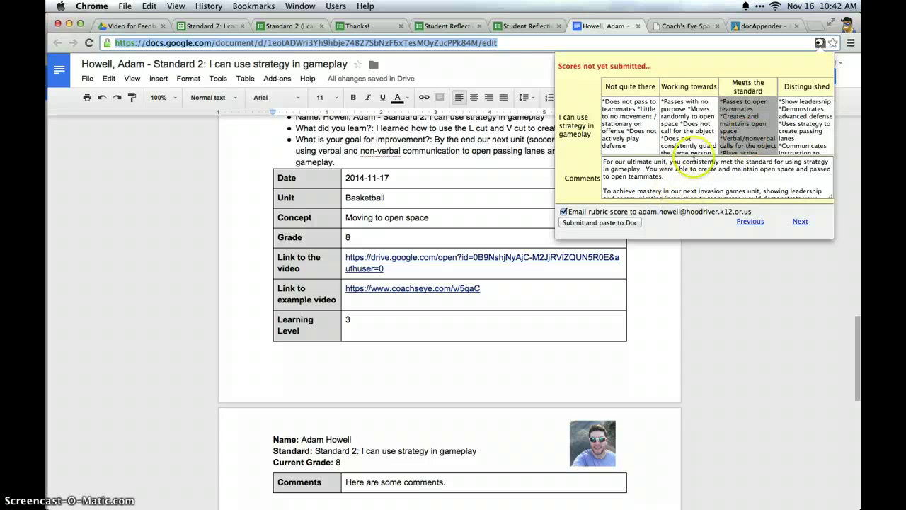
click(812, 119)
scroll(746, 179, down, 2)
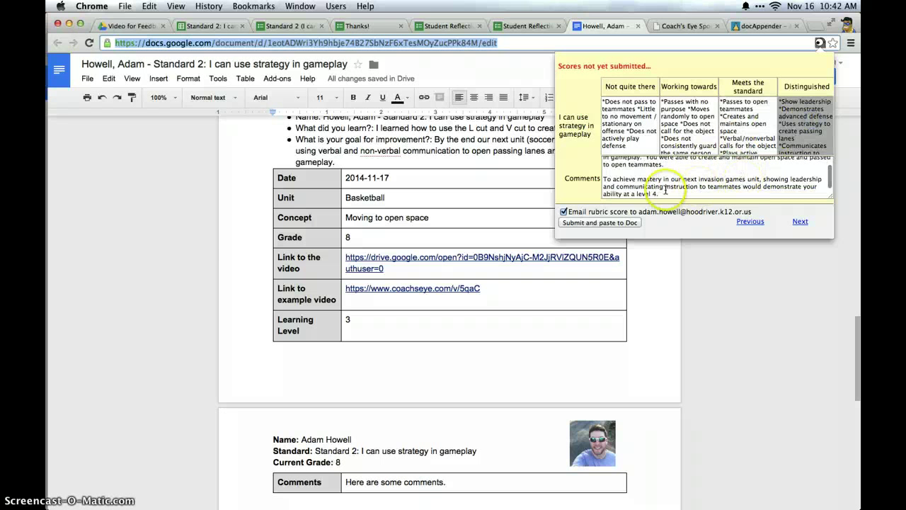
drag(665, 194, 587, 138)
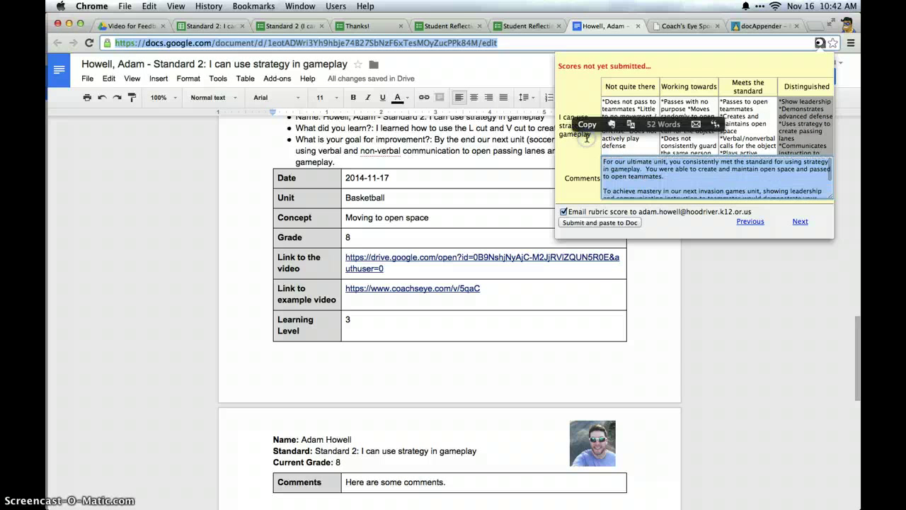
text(You have improved and are now a level 4!)
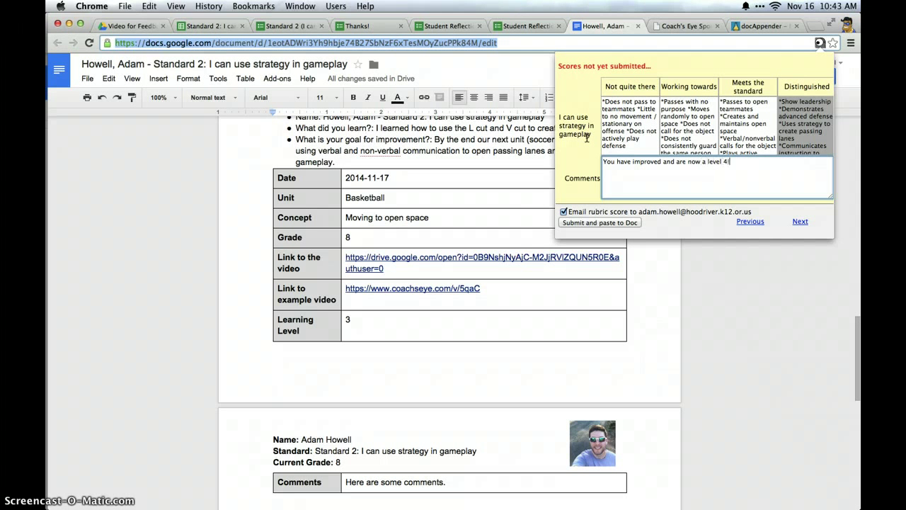
Submit the score, paste it into the doc, and close the rubric popup.
click(588, 223)
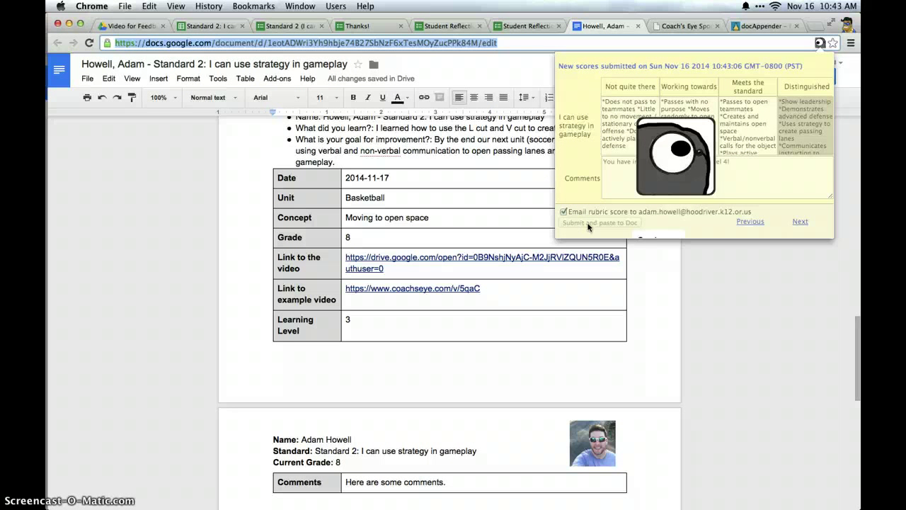
click(504, 346)
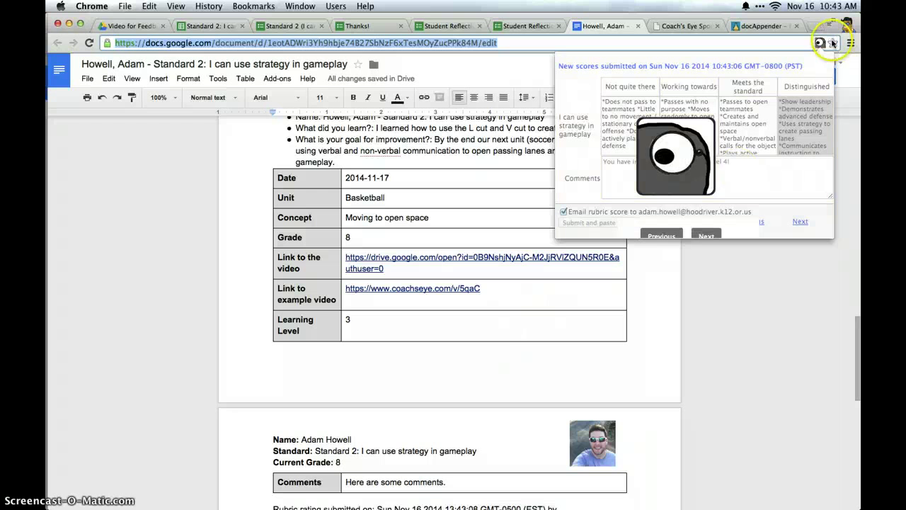
click(577, 293)
scroll(577, 290, down, 5)
scroll(577, 290, down, 2)
scroll(576, 291, down, 2)
click(599, 296)
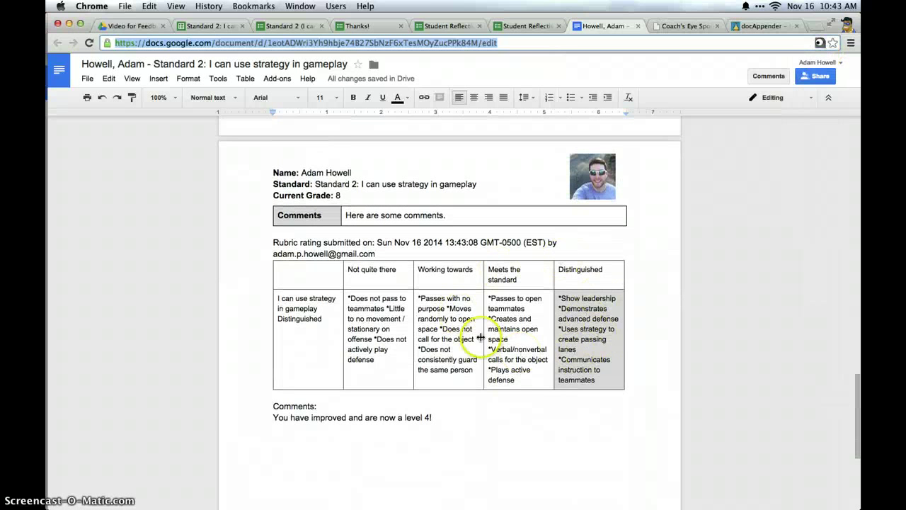
Scroll through the doc to check the appended Distinguished rating and comment.
scroll(582, 341, up, 8)
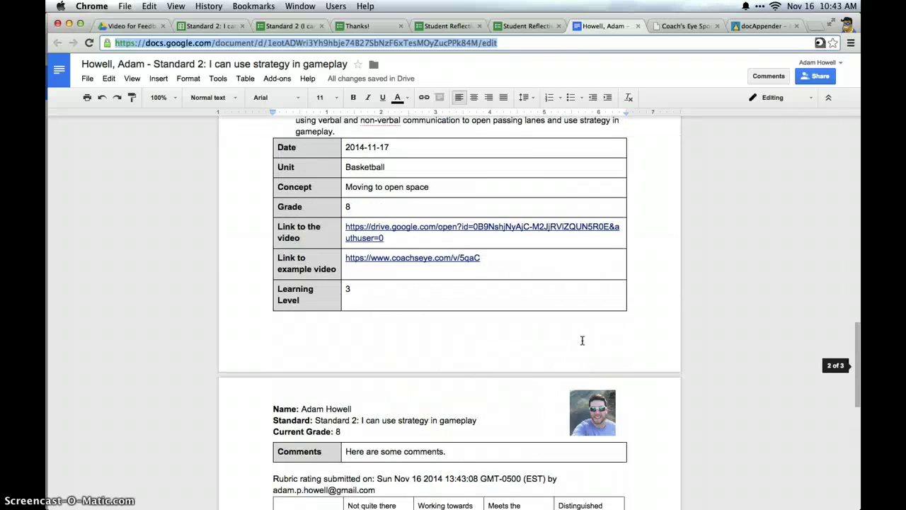
scroll(496, 312, up, 10)
scroll(425, 284, up, 2)
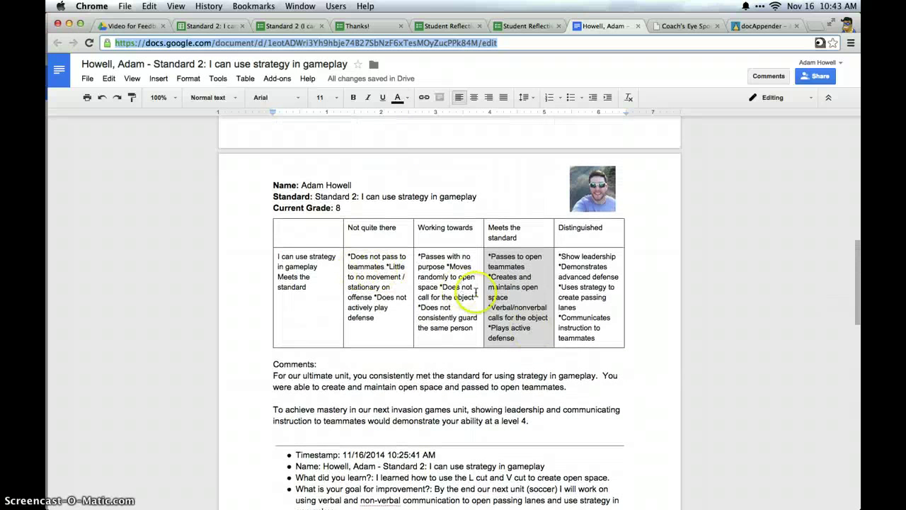
scroll(504, 299, down, 3)
scroll(504, 299, down, 5)
scroll(504, 299, down, 2)
scroll(504, 299, down, 2)
scroll(504, 299, down, 2)
scroll(609, 354, down, 1)
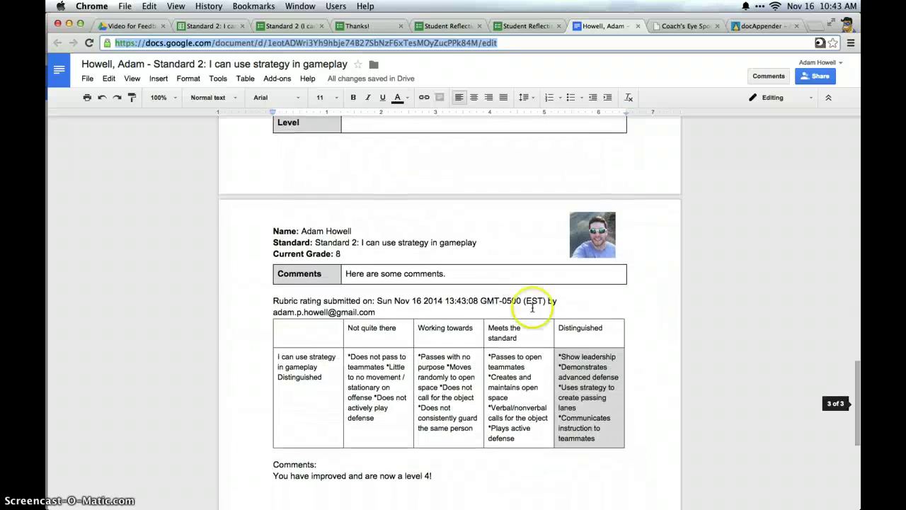
scroll(585, 395, down, 4)
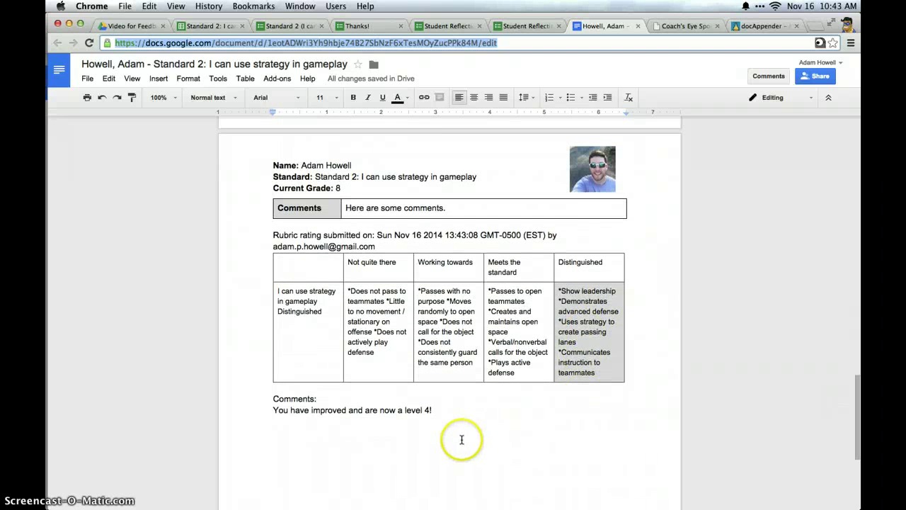
Close the extra tabs and launch docAppender on the Student Reflection form.
click(452, 26)
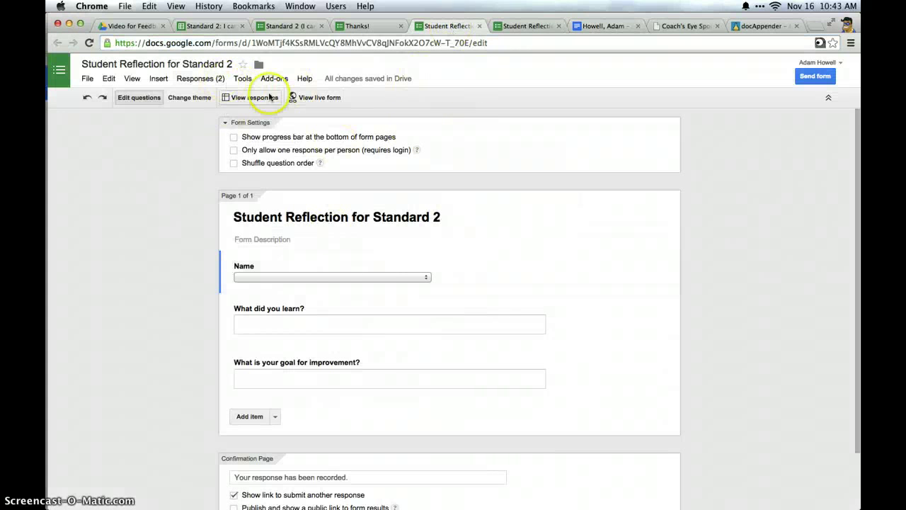
click(401, 25)
click(321, 26)
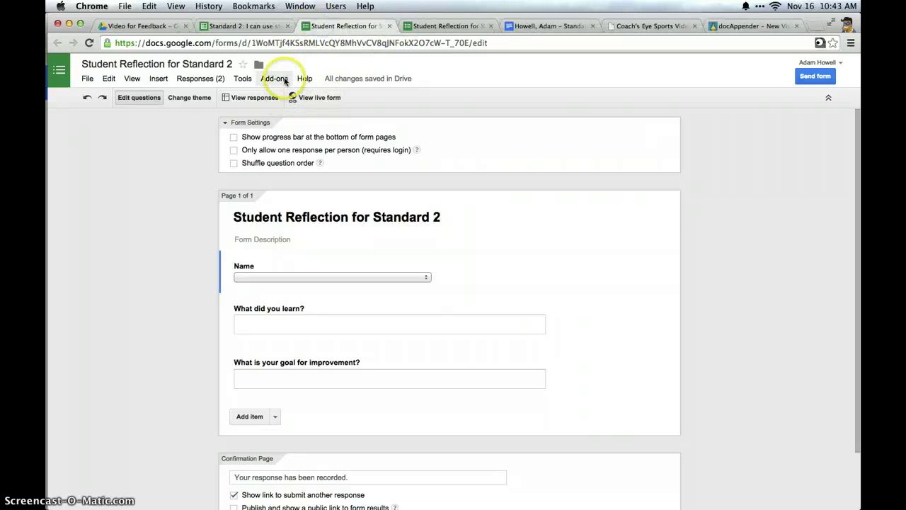
click(274, 78)
click(365, 97)
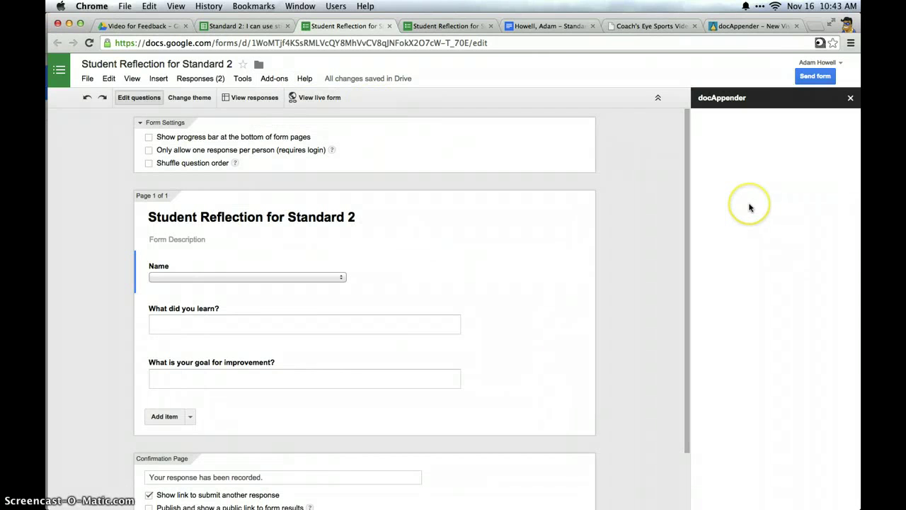
Set Name as the doc-picker question, keep separate bulleted lists, and save.
click(789, 162)
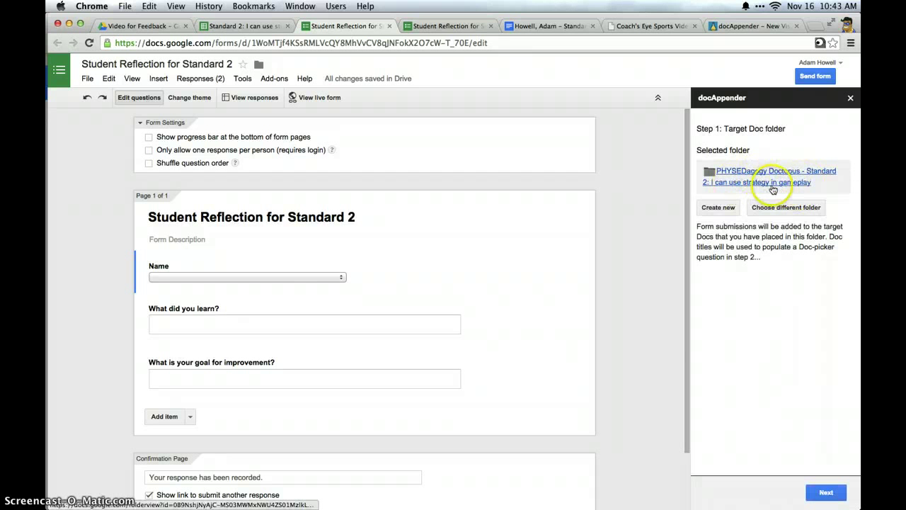
click(826, 491)
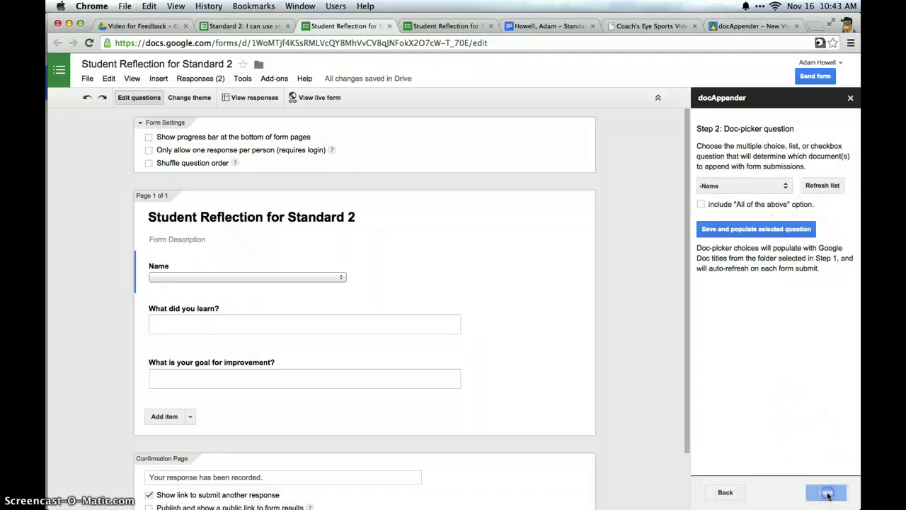
click(774, 230)
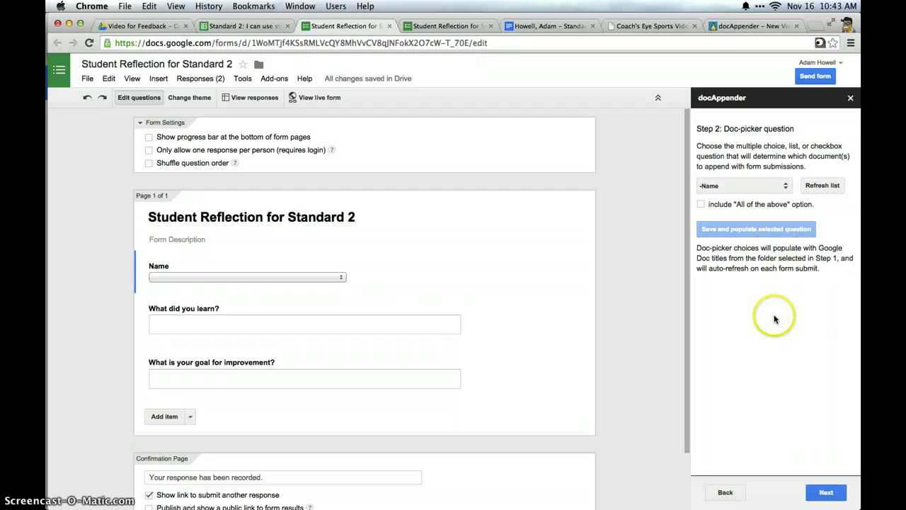
click(823, 491)
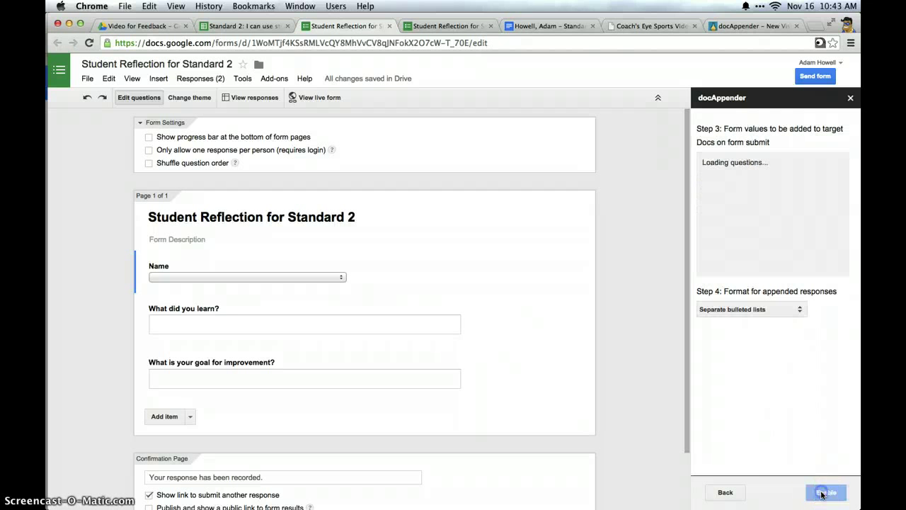
click(801, 310)
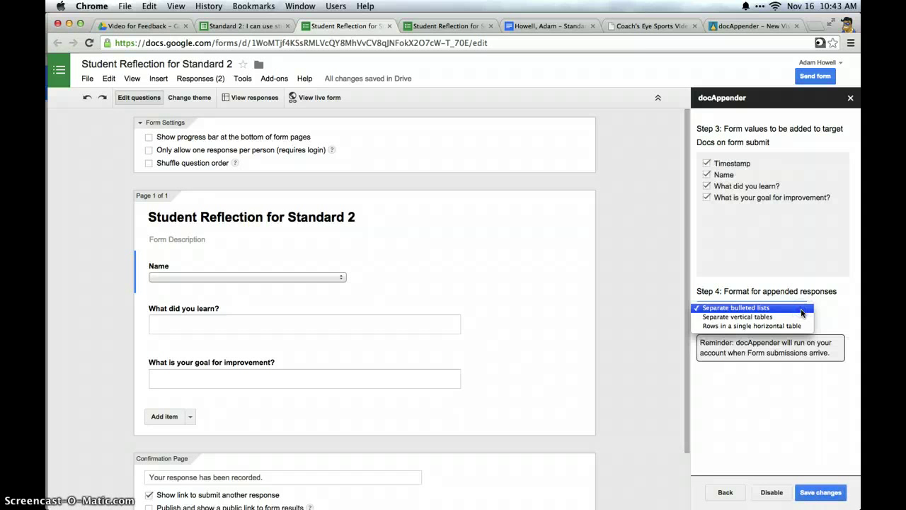
click(830, 306)
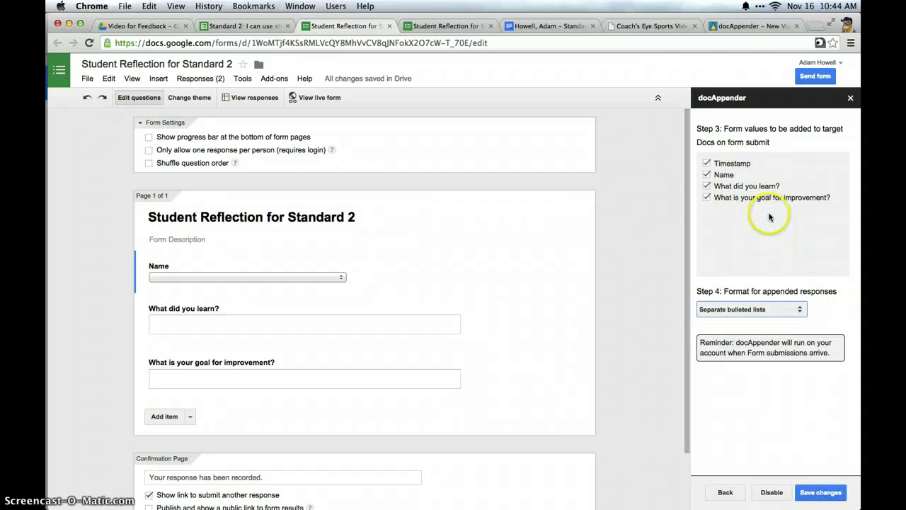
click(823, 492)
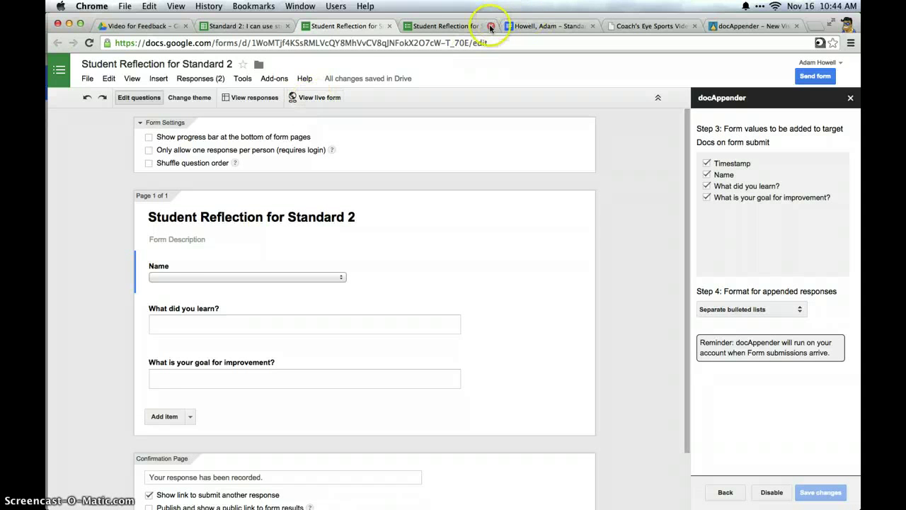
Submit a test reflection under the student's name, then return to their Standard 2 doc.
click(316, 97)
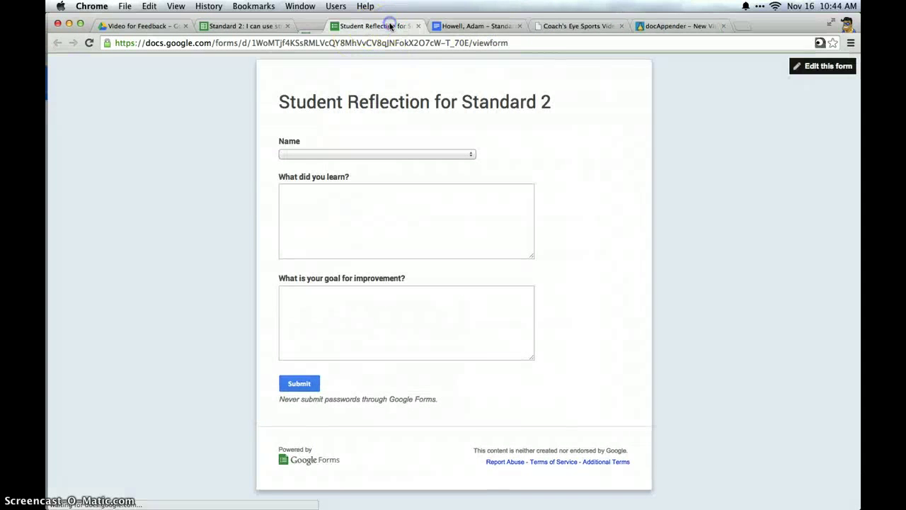
click(390, 26)
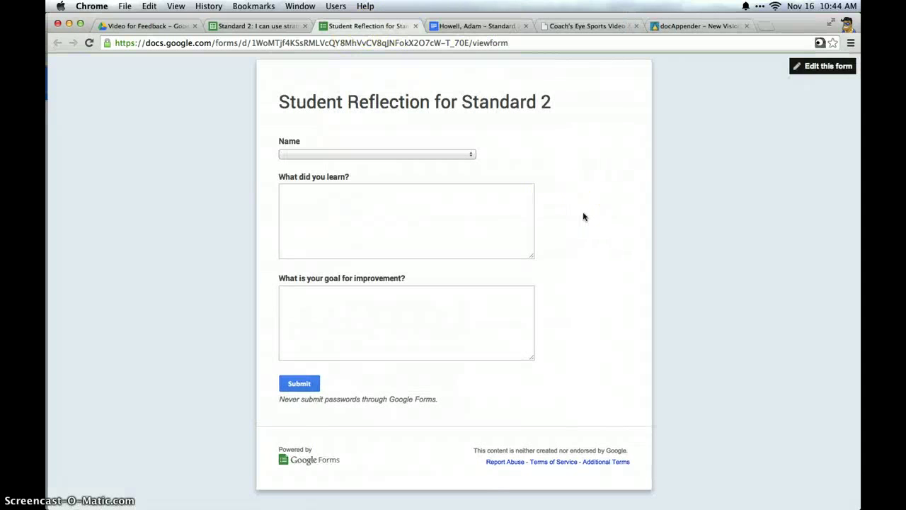
click(409, 153)
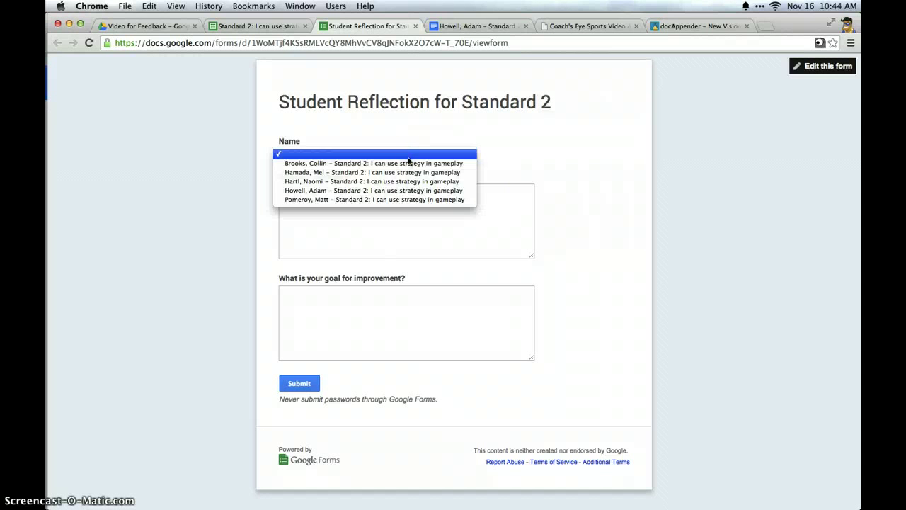
click(410, 190)
click(397, 225)
text(I learned a lot)
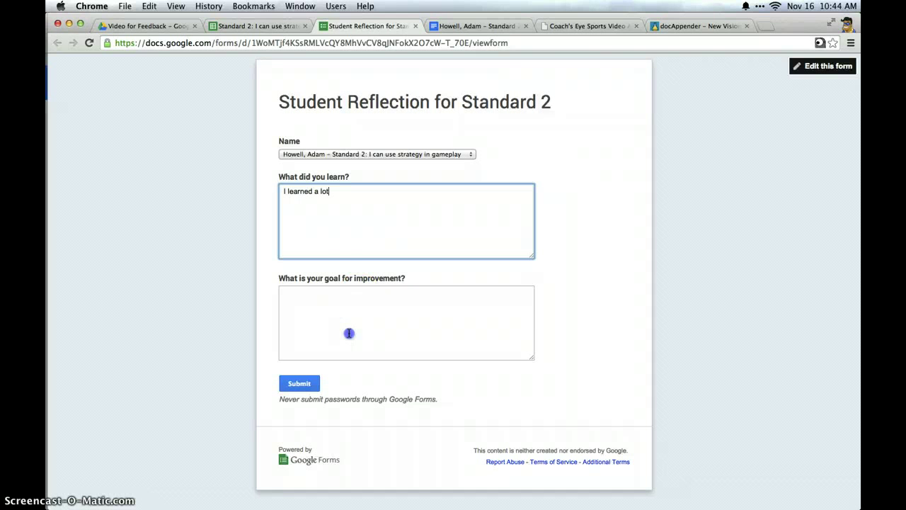
click(348, 333)
text(I have a new goal. Perfection.)
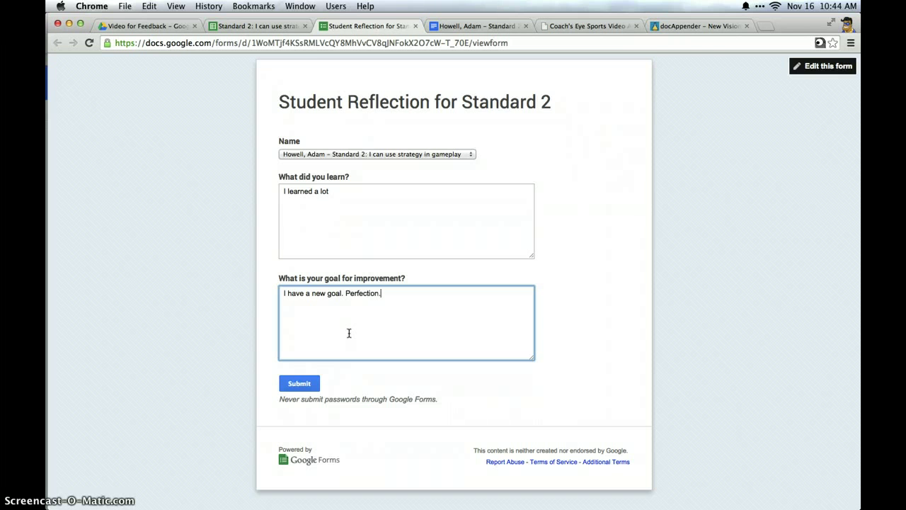
click(309, 383)
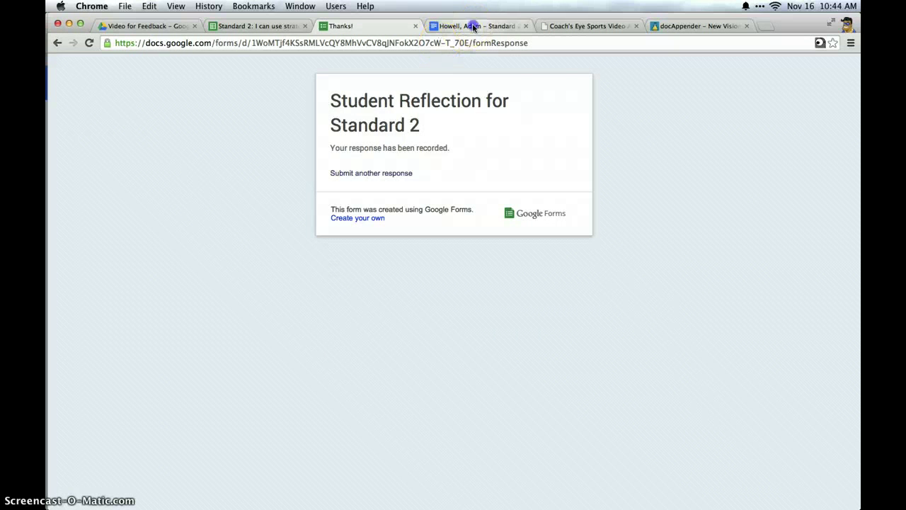
click(480, 26)
click(514, 245)
click(534, 306)
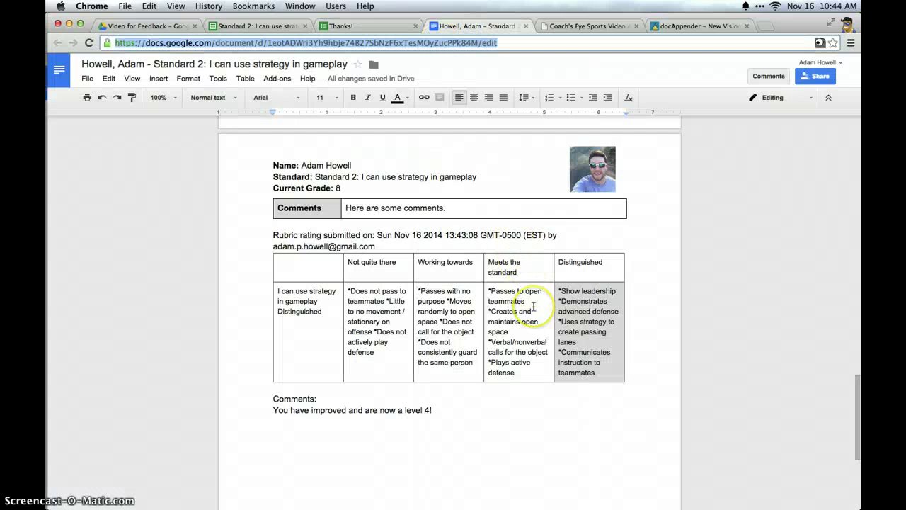
scroll(533, 307, down, 4)
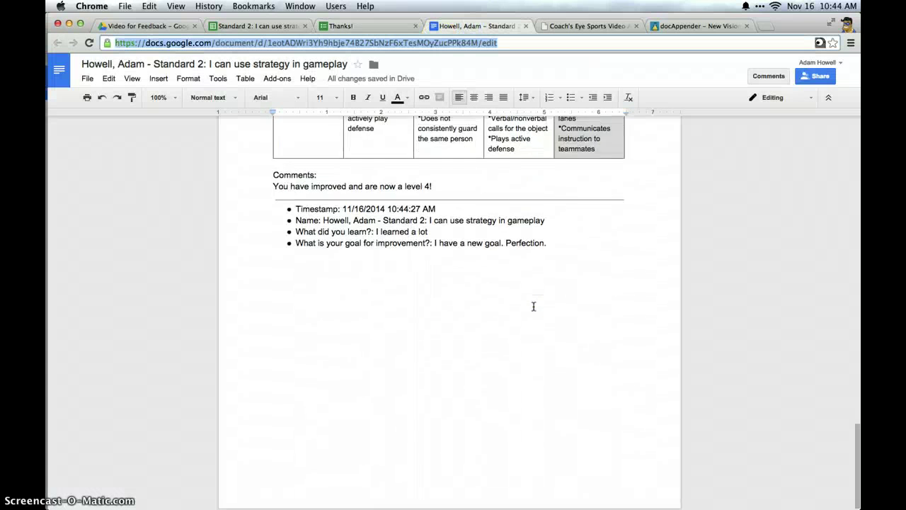
scroll(533, 307, up, 2)
scroll(533, 307, up, 2)
scroll(533, 306, up, 1)
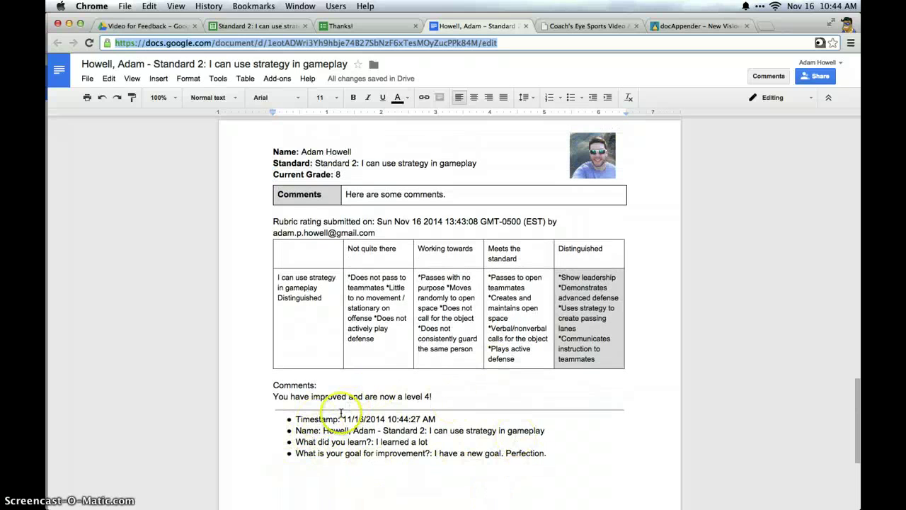
scroll(386, 469, up, 10)
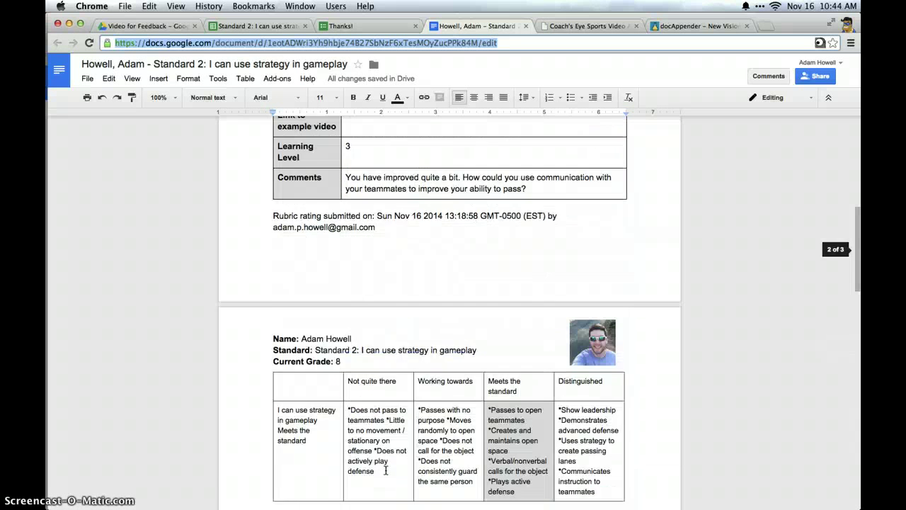
scroll(386, 469, up, 10)
scroll(386, 469, up, 3)
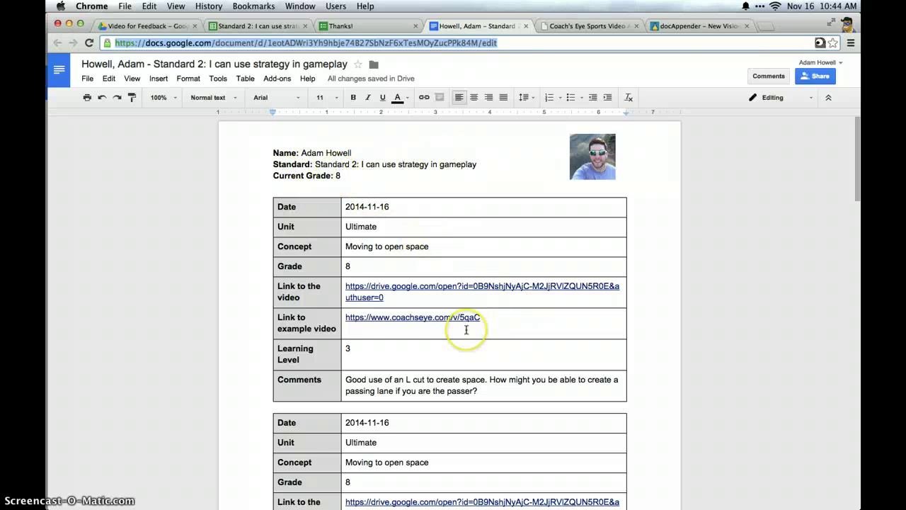
scroll(466, 330, down, 3)
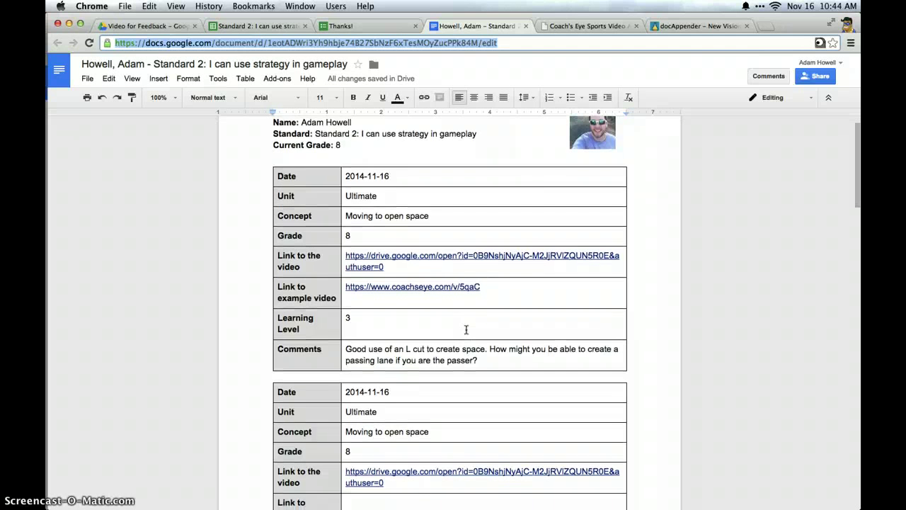
scroll(466, 329, down, 1)
scroll(466, 329, down, 2)
scroll(466, 330, down, 2)
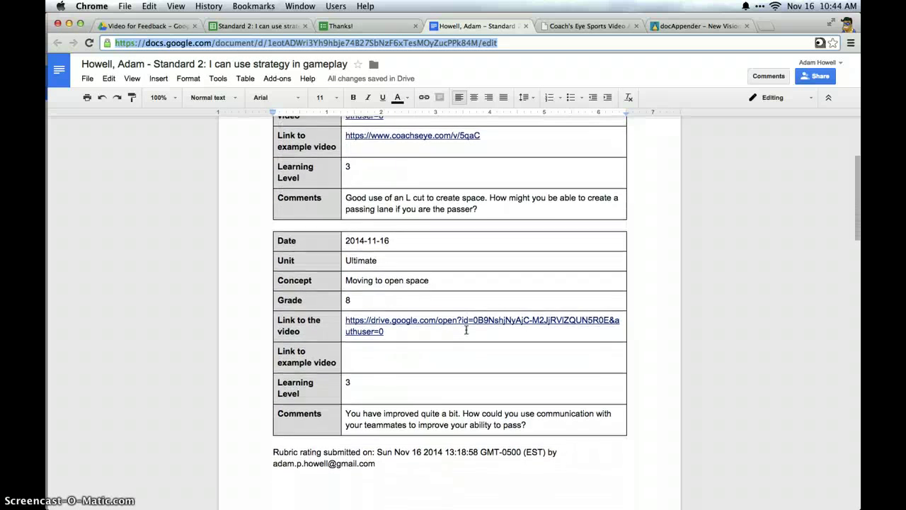
scroll(466, 329, down, 1)
scroll(466, 330, down, 3)
scroll(466, 329, down, 3)
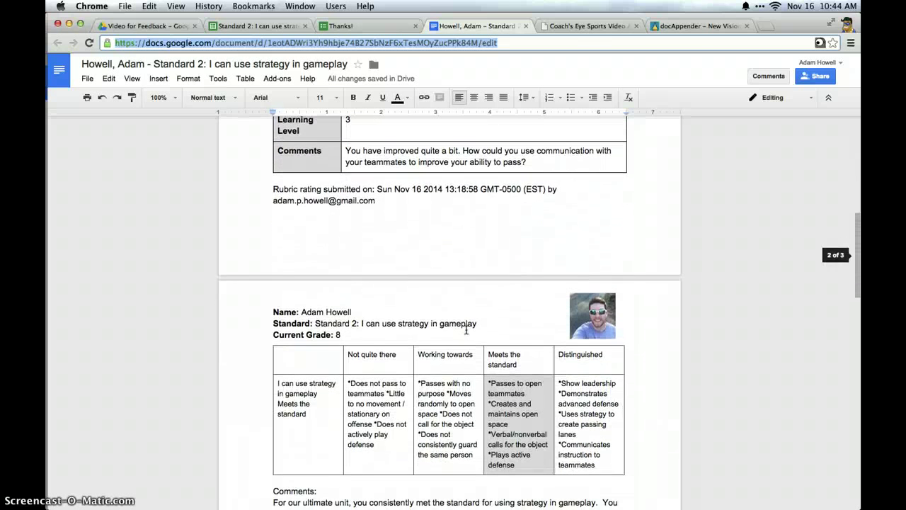
scroll(466, 330, down, 3)
scroll(466, 329, down, 1)
scroll(466, 333, down, 1)
click(466, 342)
scroll(466, 342, down, 2)
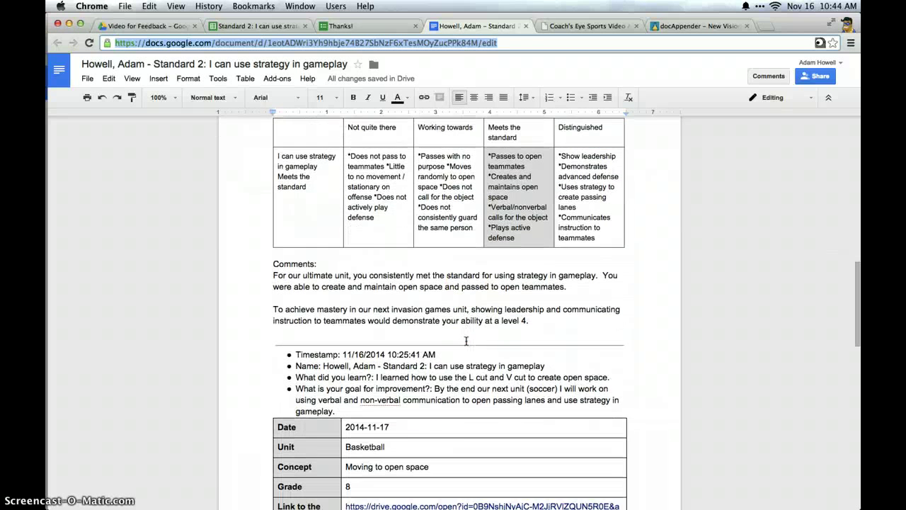
scroll(466, 341, down, 1)
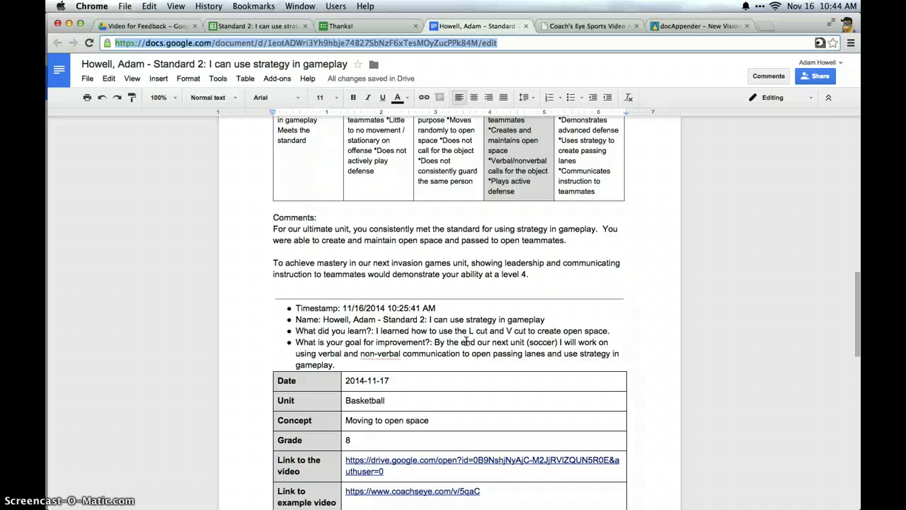
Add a horizontal line on a new line after 'gameplay.' below the reflection bullets.
click(343, 364)
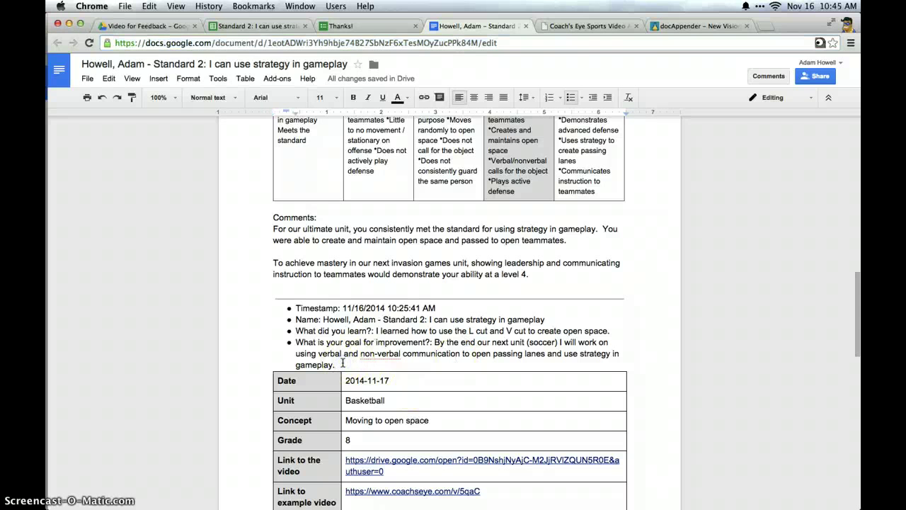
key(Return)
key(Return)
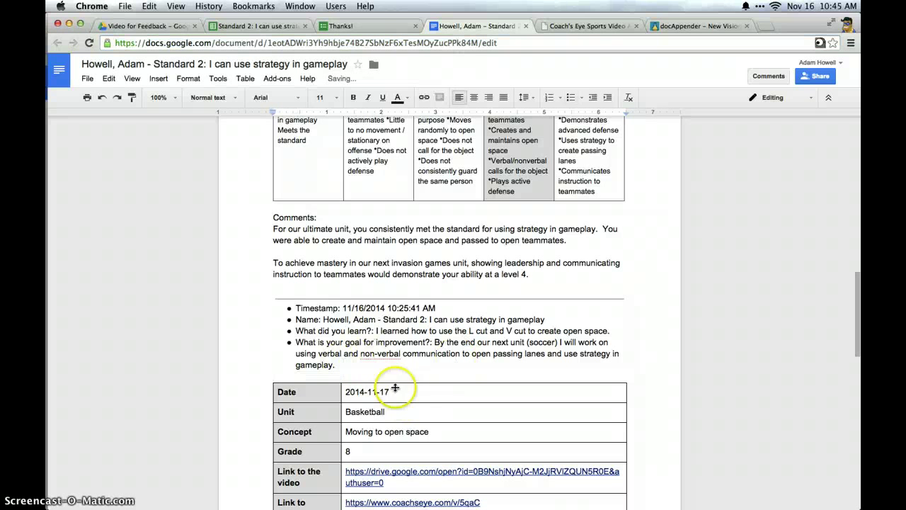
click(158, 79)
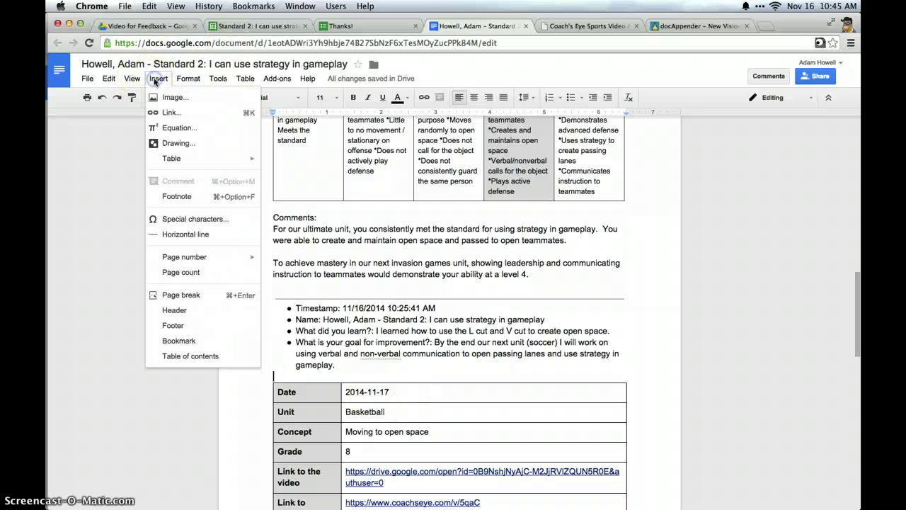
click(197, 241)
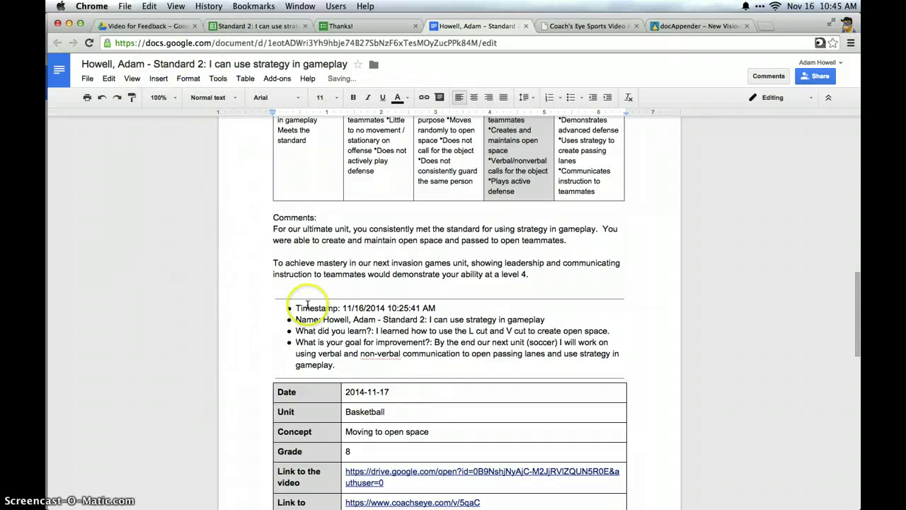
scroll(556, 428, down, 5)
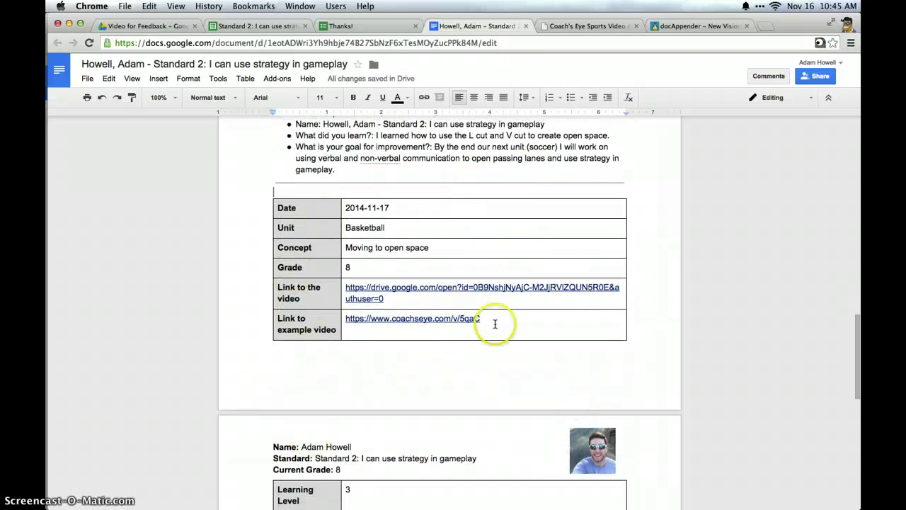
scroll(382, 320, down, 3)
scroll(383, 321, down, 3)
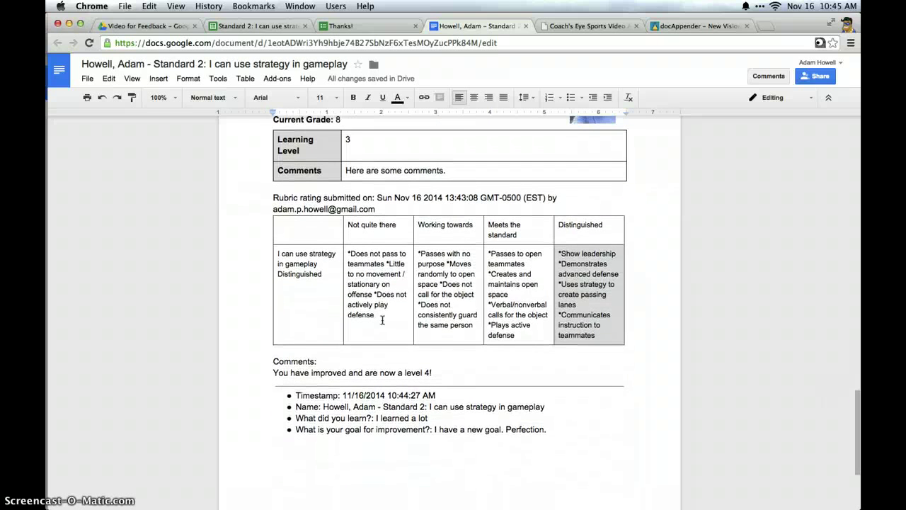
scroll(382, 320, down, 3)
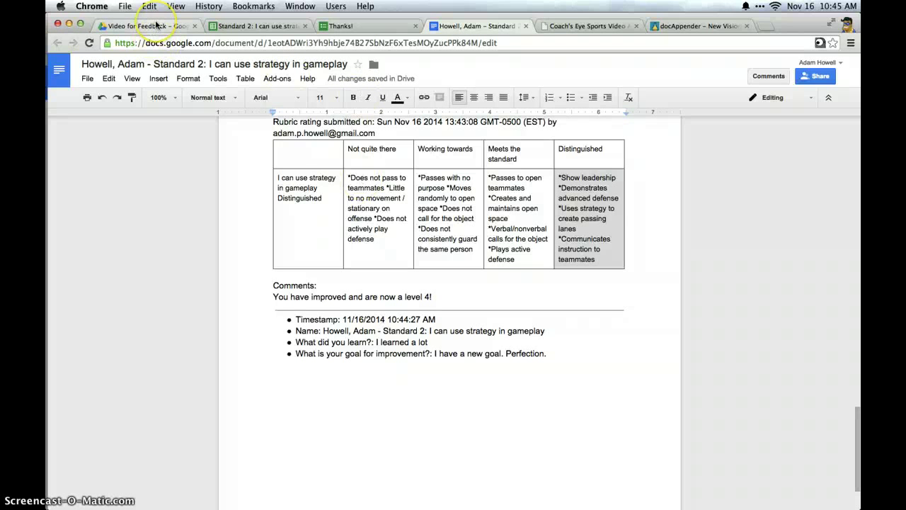
scroll(431, 277, up, 3)
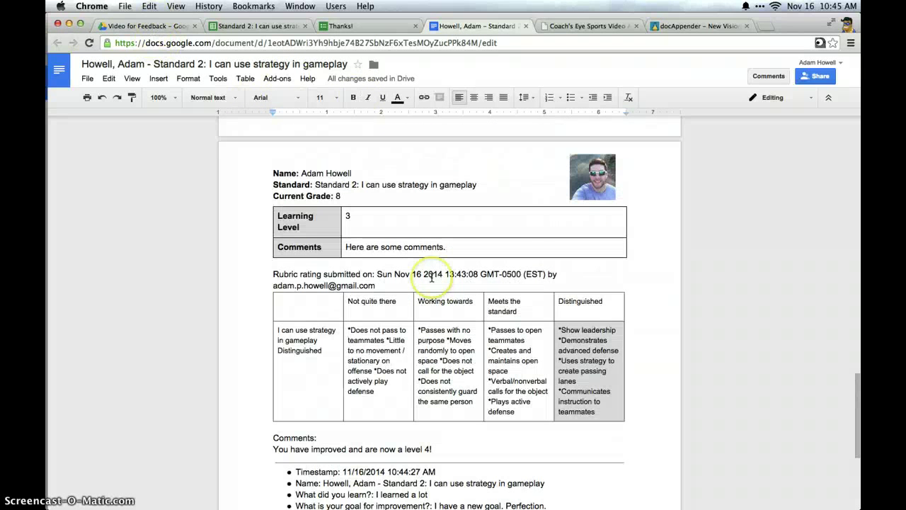
Move through the Video for Feedback and Standard 2 tabs to the docAppender Cloud Lab page.
click(175, 28)
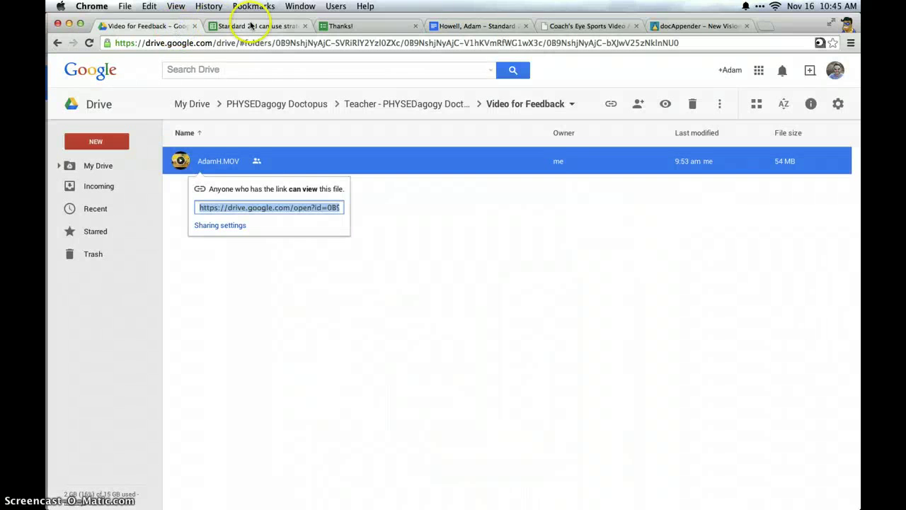
click(255, 26)
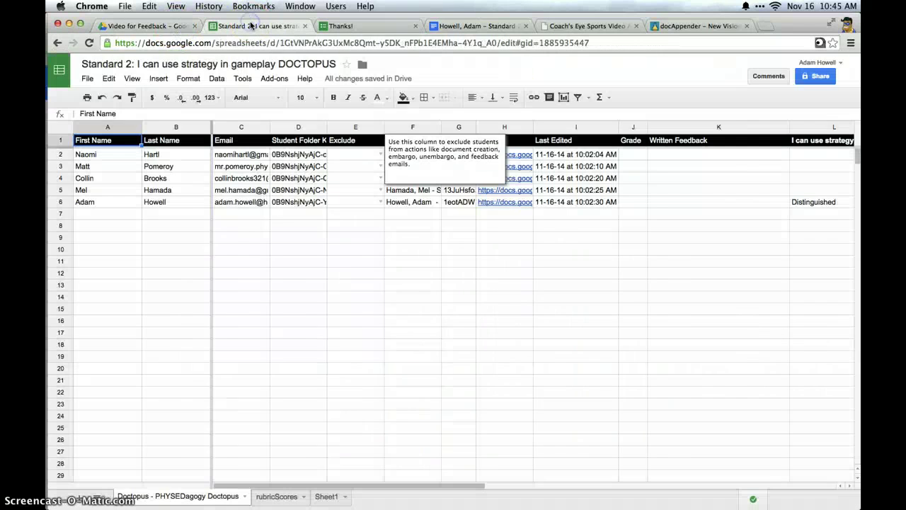
click(696, 27)
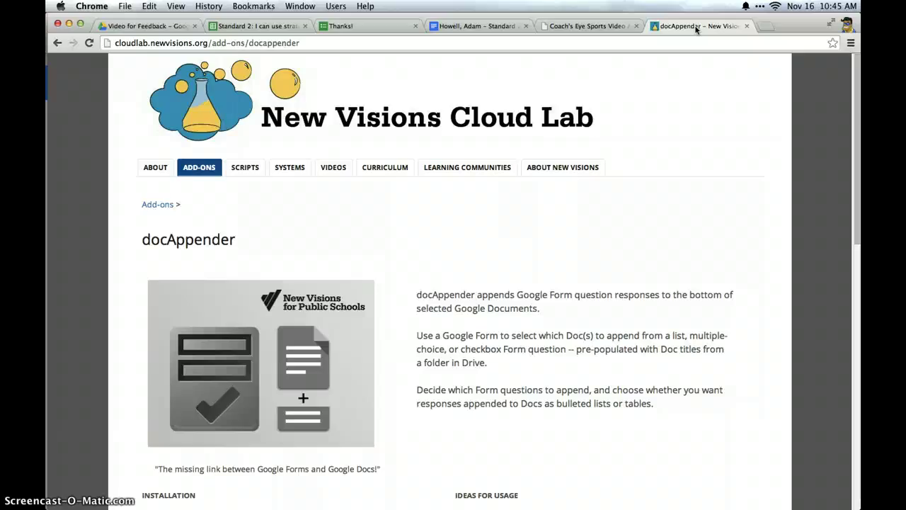
mouse_move(54, 319)
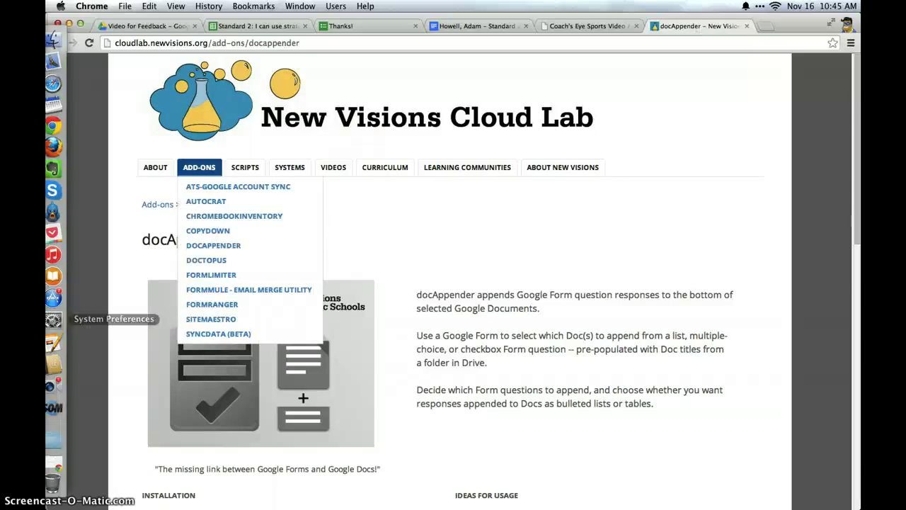
click(222, 469)
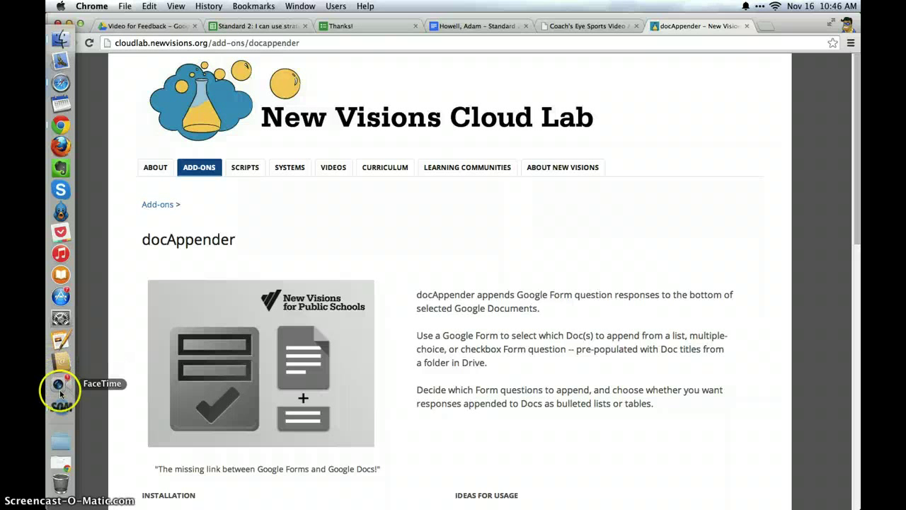
click(62, 405)
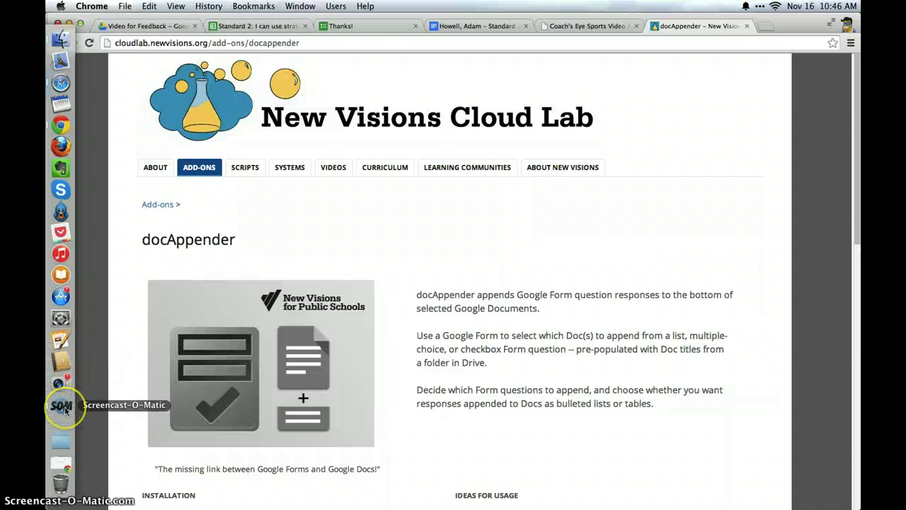